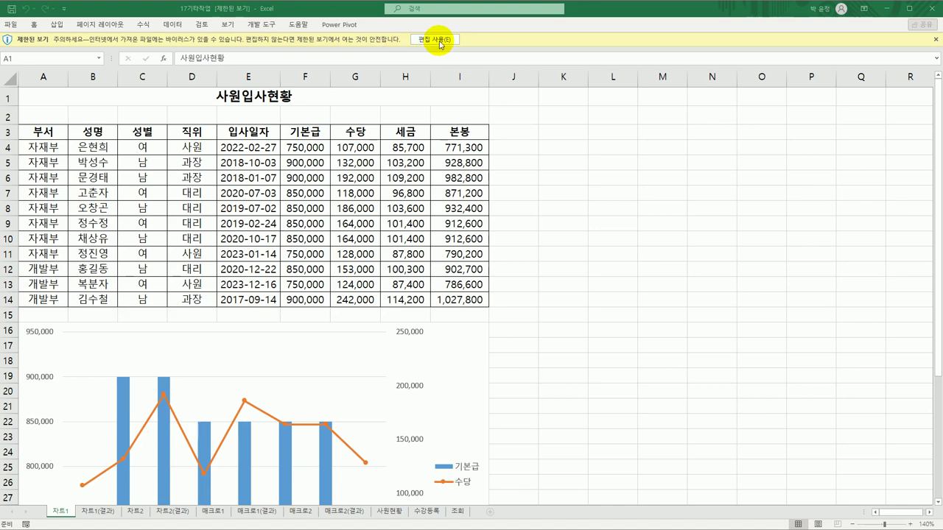
- Enable editing and active content for the protected workbook
left_click(439, 41)
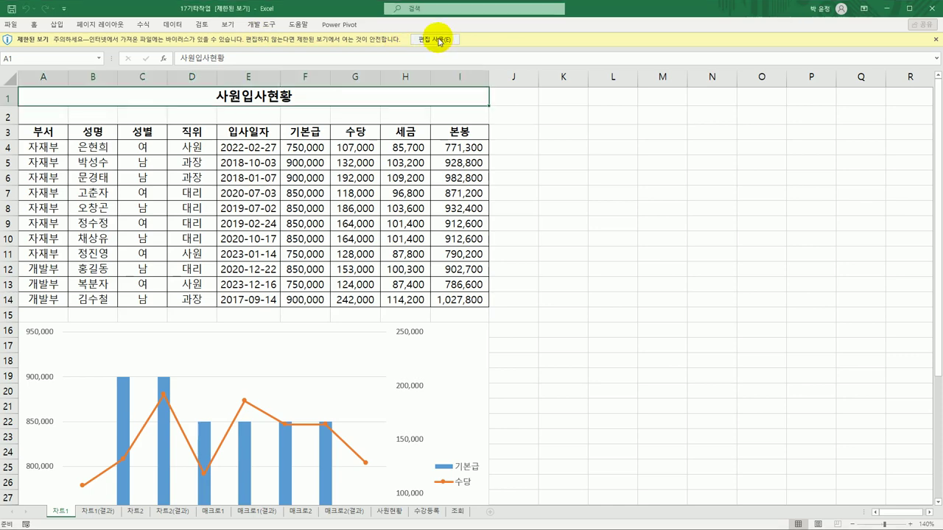
left_click(439, 41)
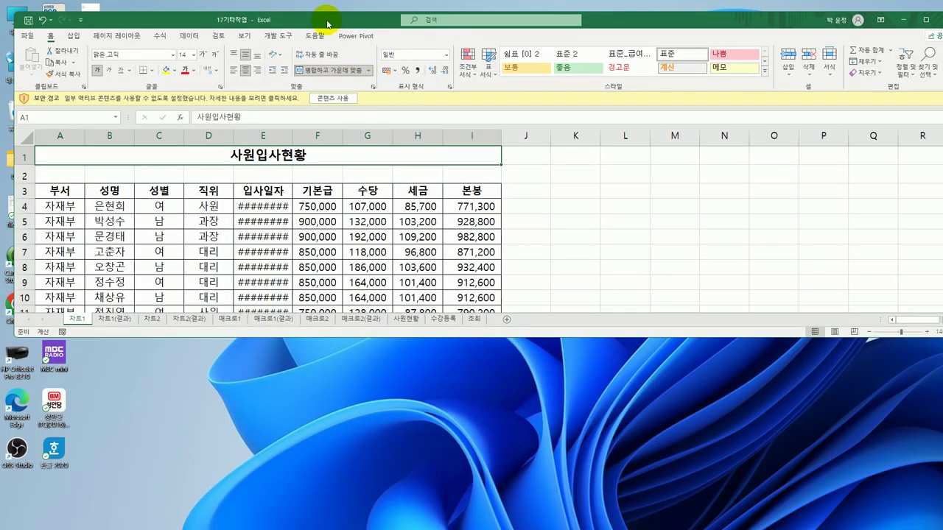
left_click(331, 97)
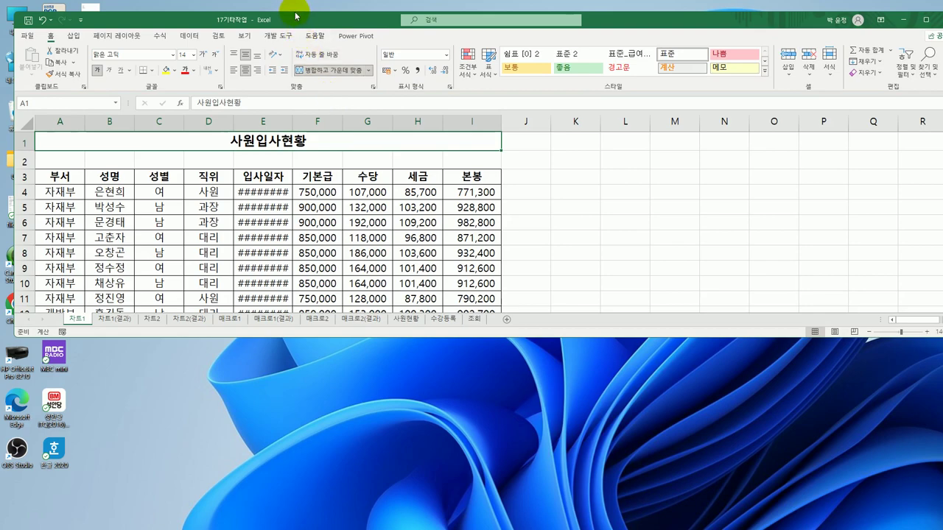
- Maximize the workbook window and autofit column E to show the hire dates in full
double_click(295, 15)
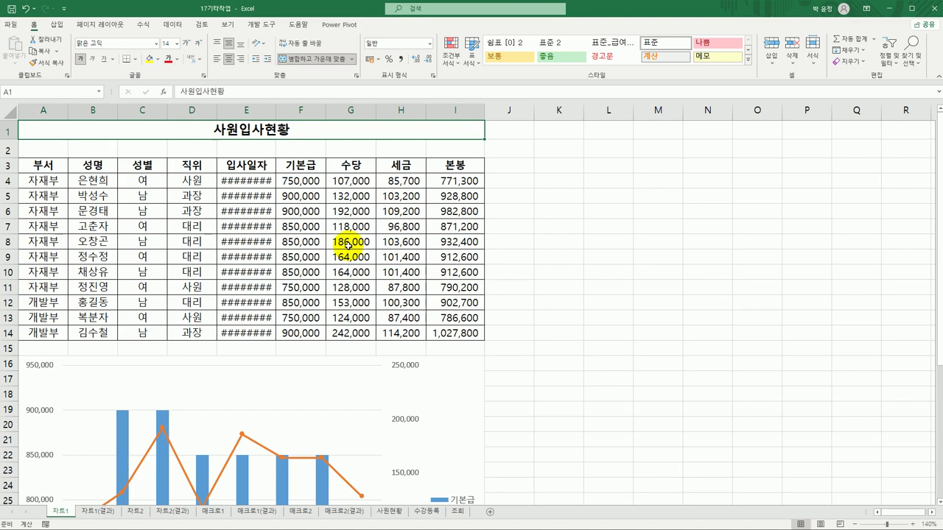
double_click(275, 111)
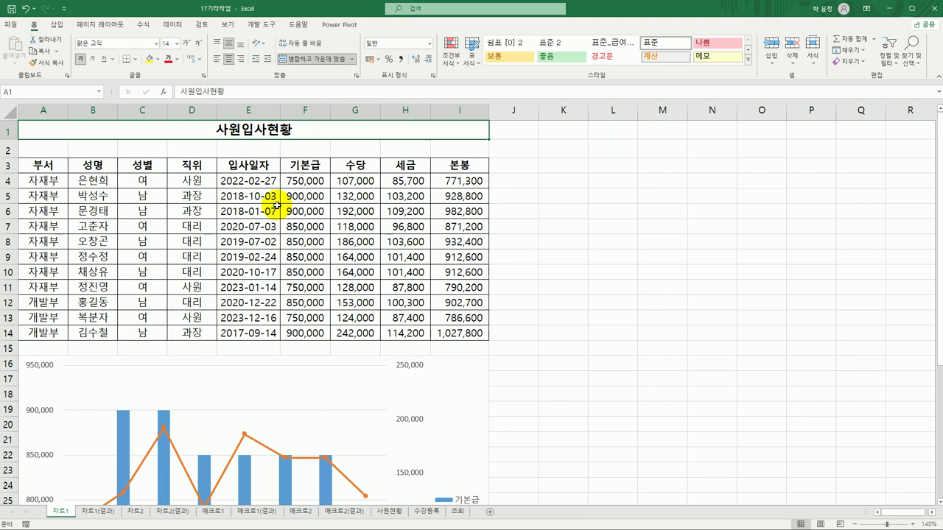
- Add a chart title above the combo chart on the 차트1 sheet
left_click(458, 384)
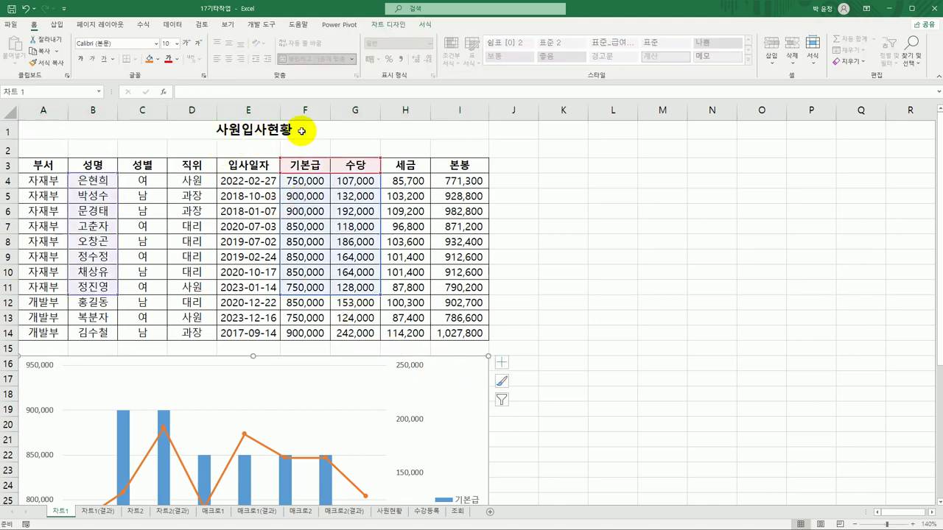
scroll(435, 402, "down", 3)
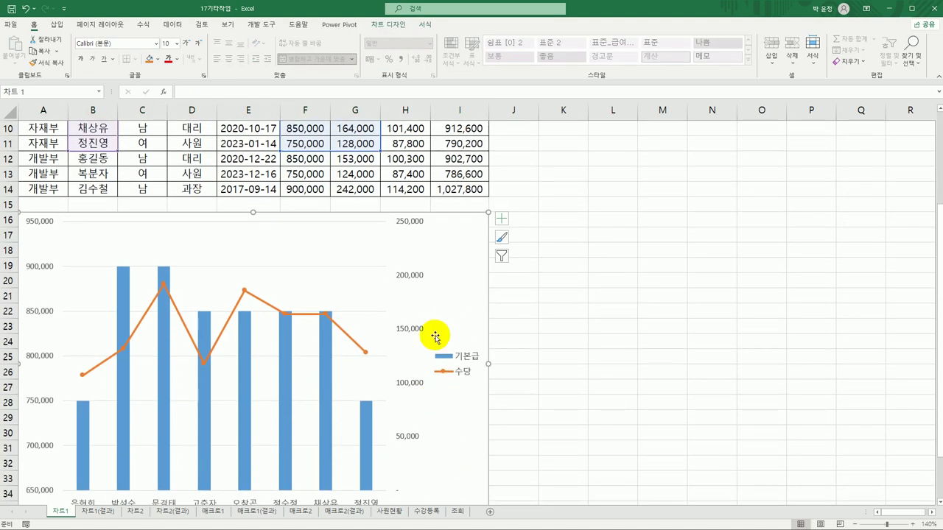
scroll(343, 448, "down", 2)
scroll(343, 446, "up", 5)
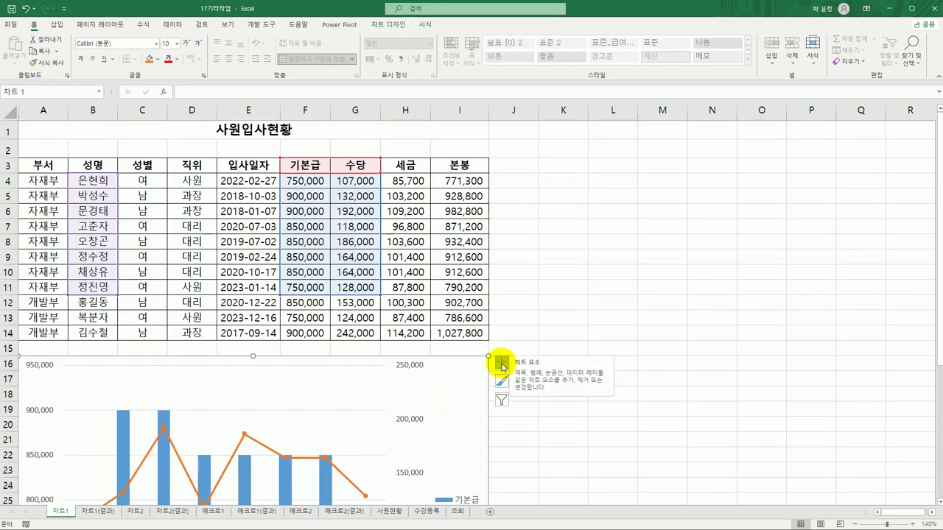
left_click(502, 364)
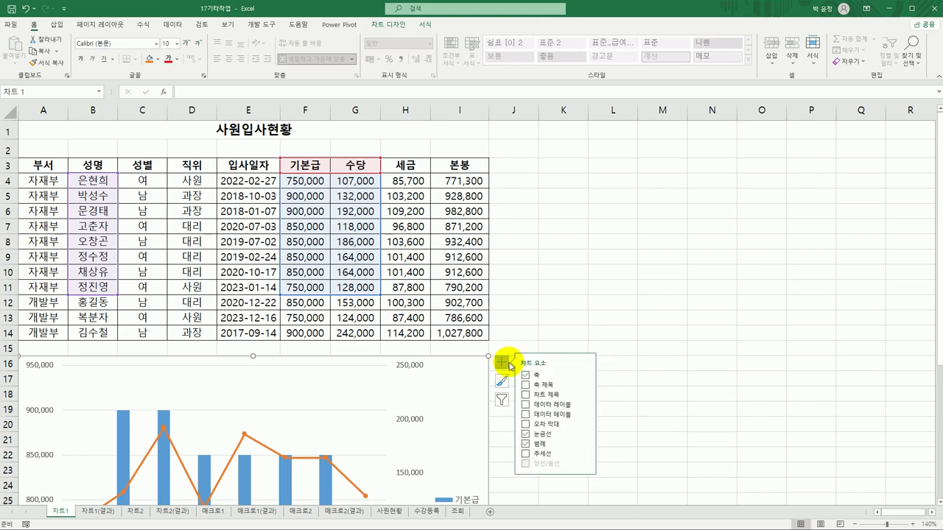
left_click(586, 394)
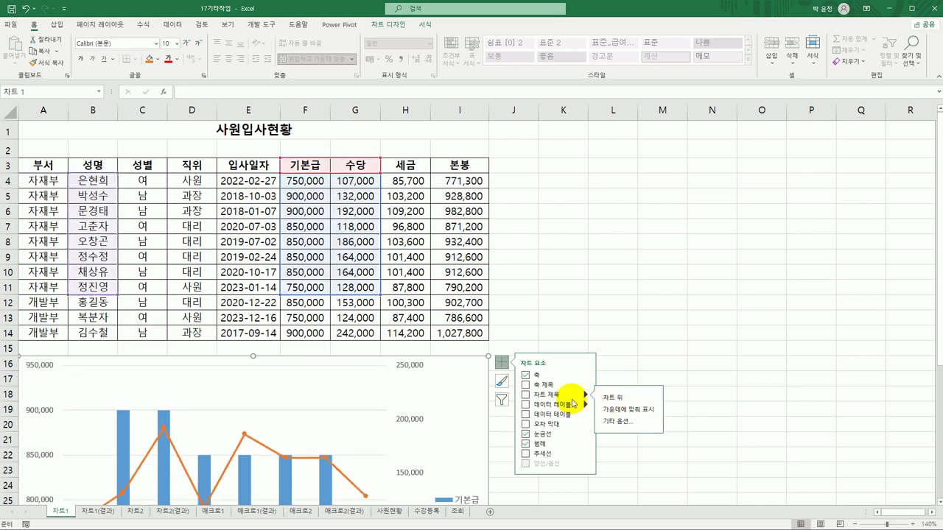
left_click(540, 396)
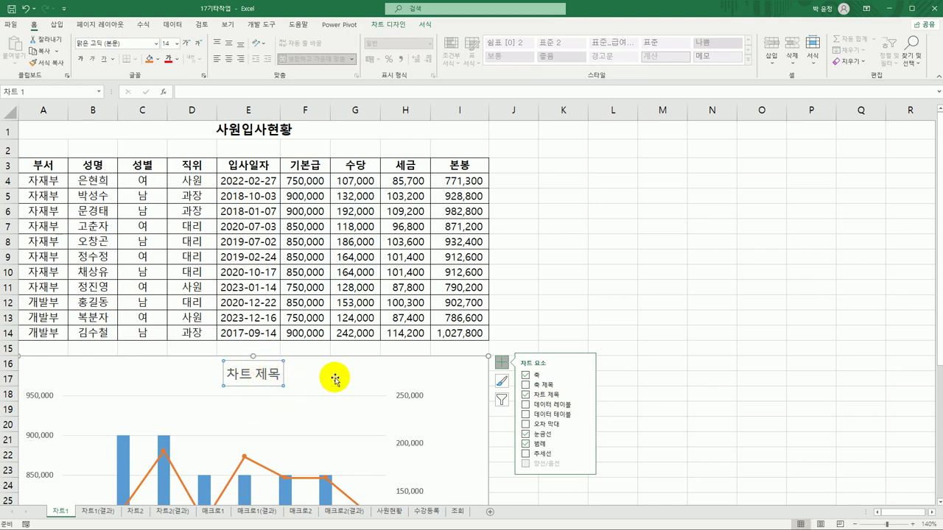
scroll(336, 377, "down", 6)
scroll(335, 377, "up", 3)
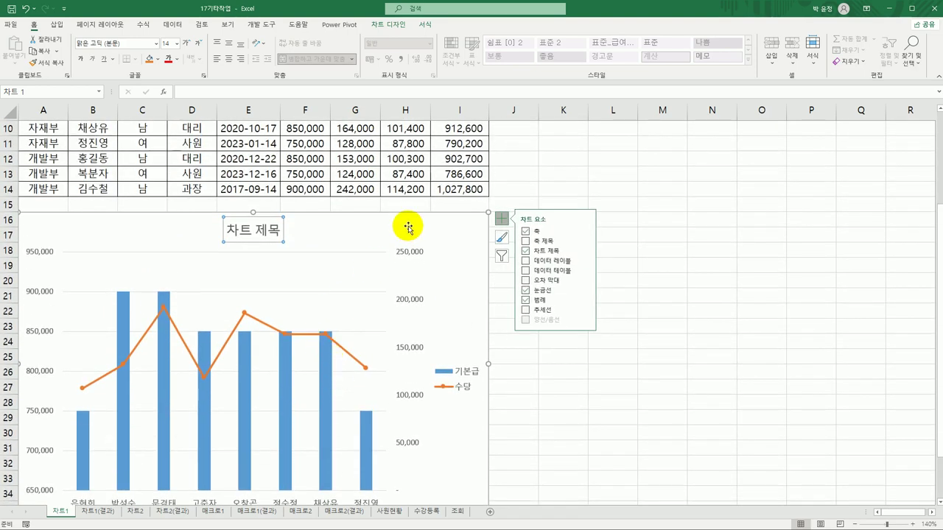
left_click(396, 29)
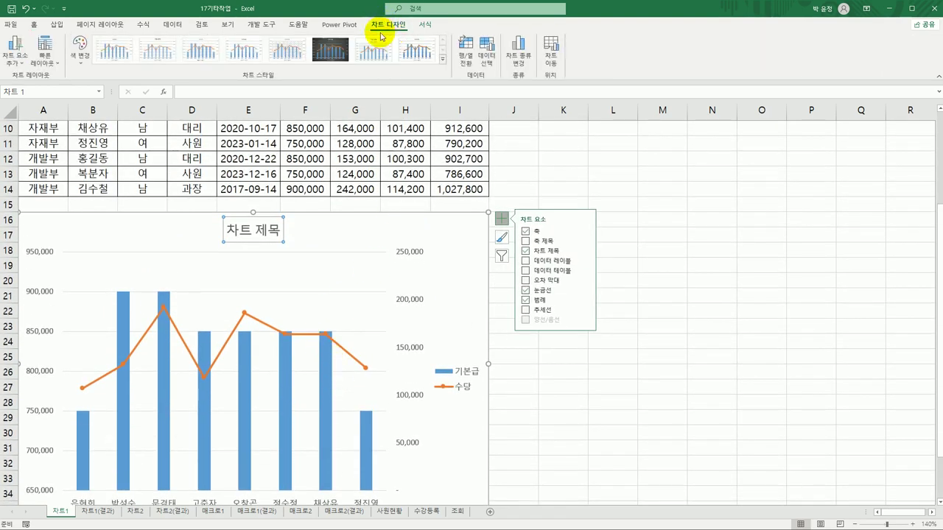
left_click(10, 63)
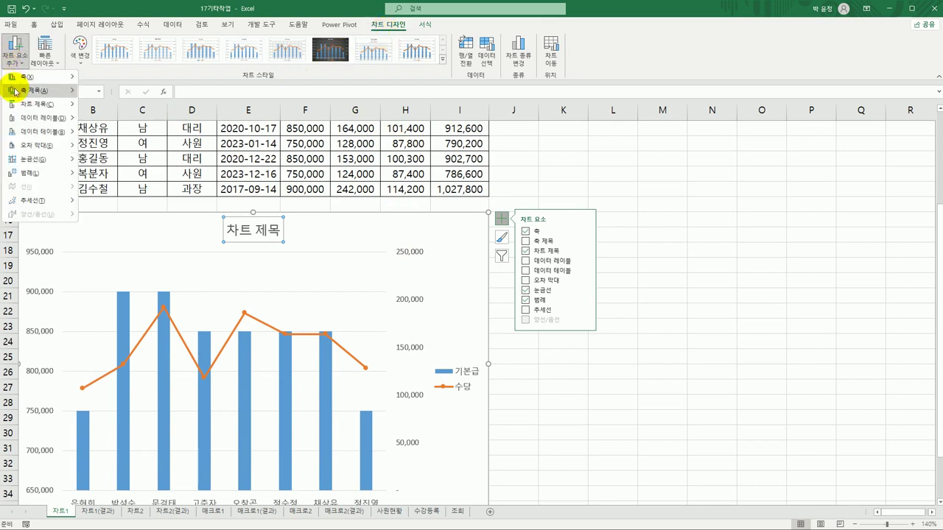
mouse_move(31, 110)
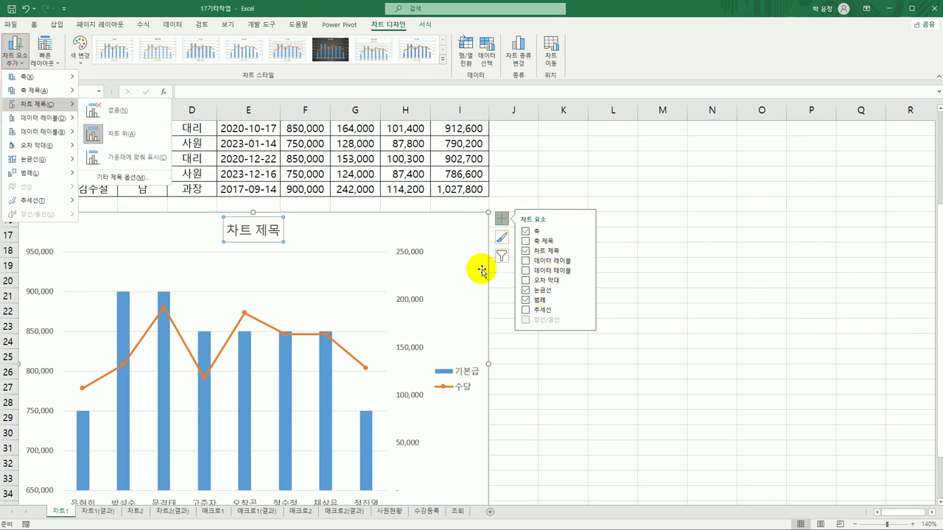
- Replace the chart title's placeholder text with "자재부 기본급/수당현황"
left_click(251, 230)
left_click_drag(230, 228, 296, 234)
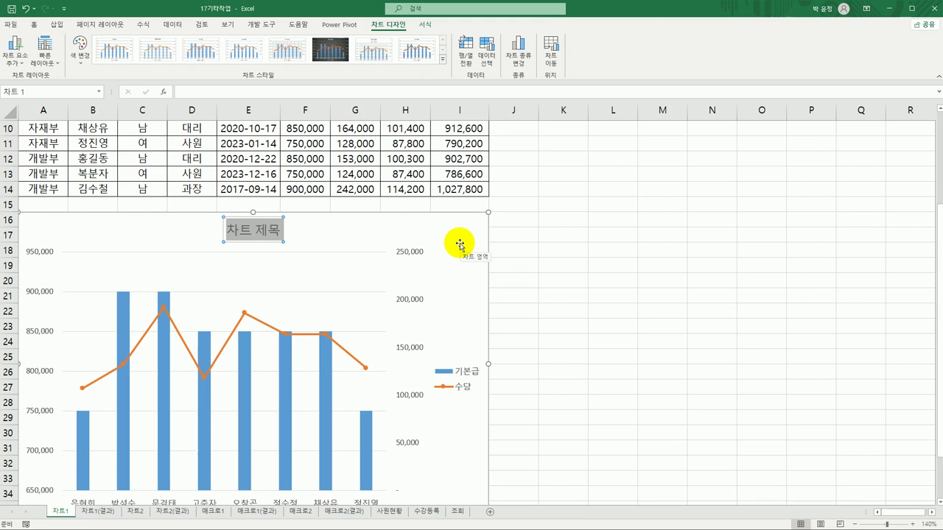
type("자재부")
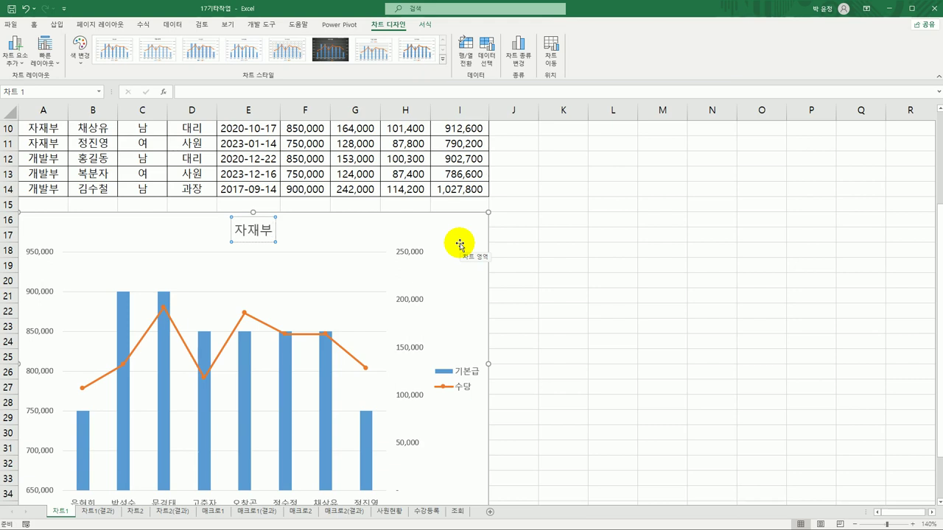
type("기본급/")
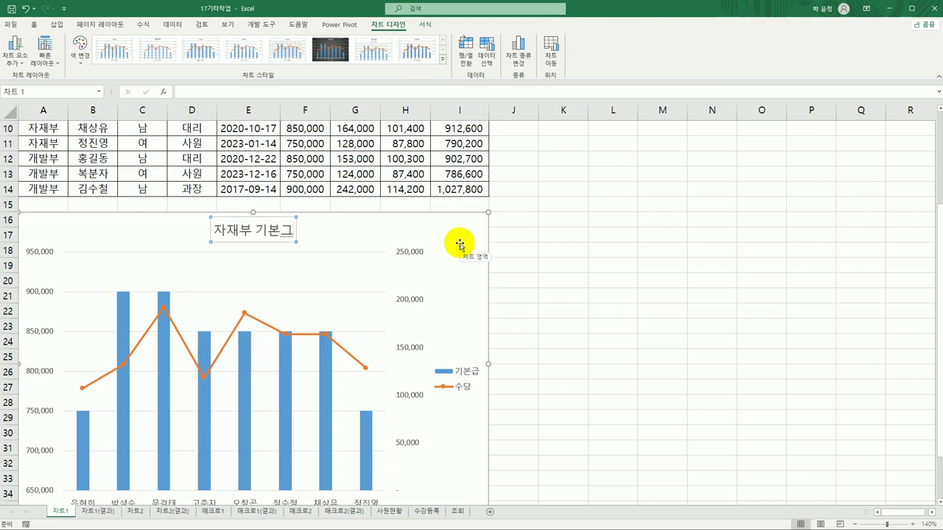
type("수당현황")
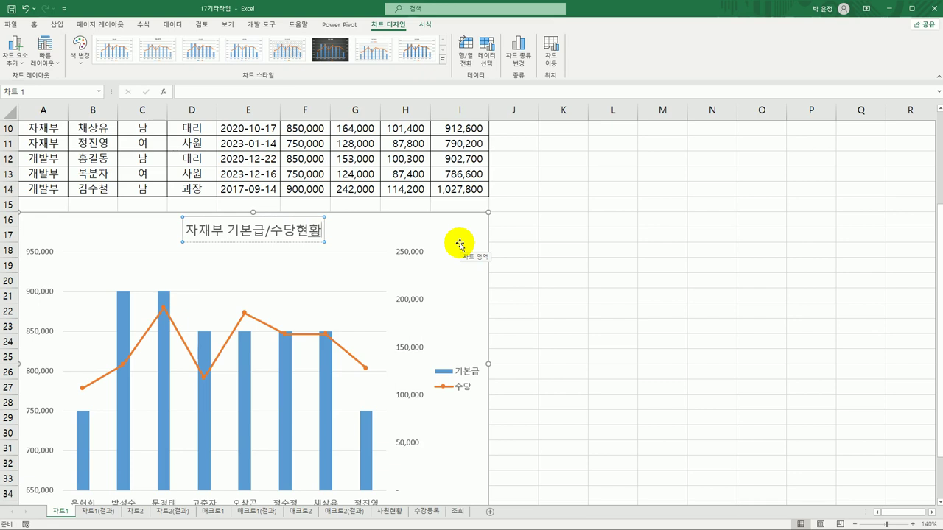
left_click(324, 224)
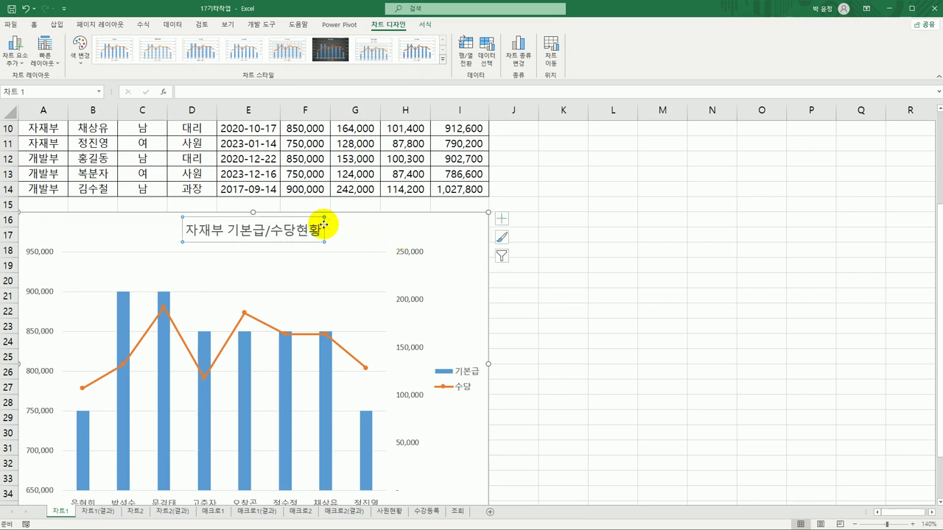
- Format the chart title in 궁서체, bold, size 14
left_click(39, 26)
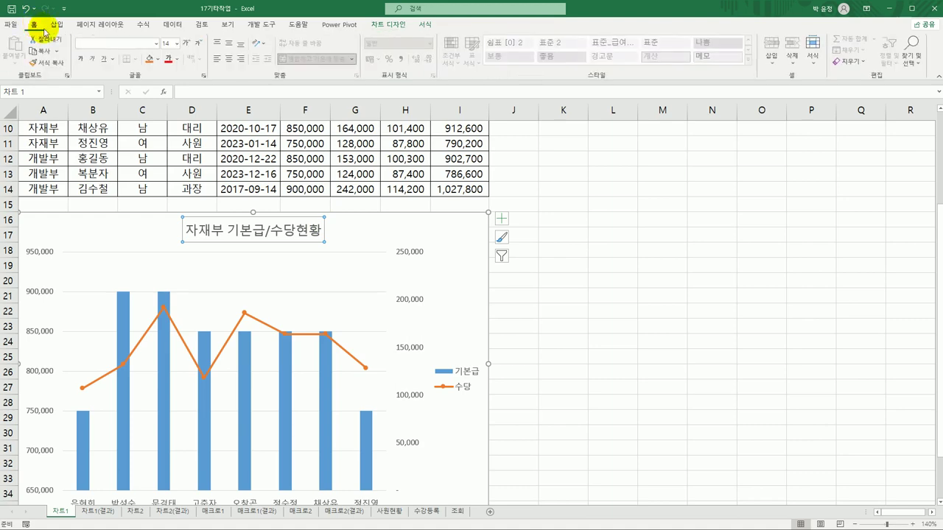
left_click(156, 44)
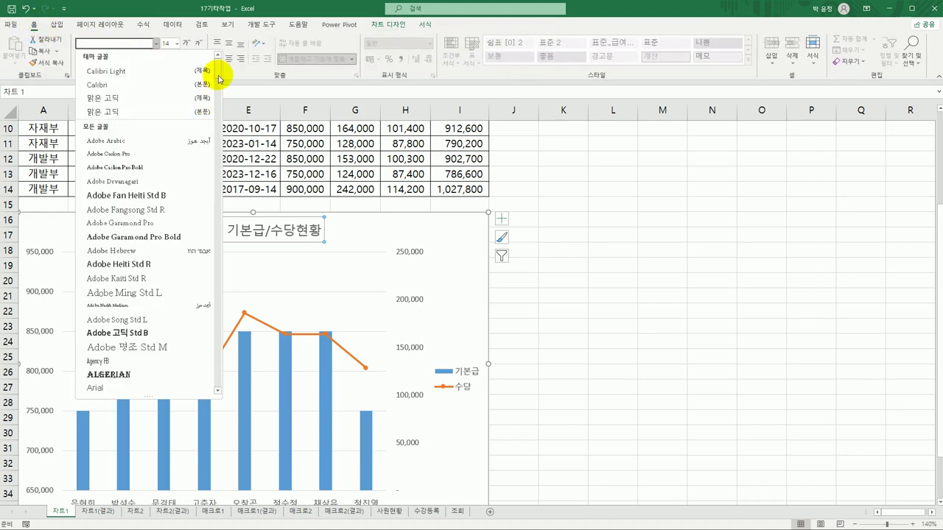
left_click_drag(218, 74, 209, 372)
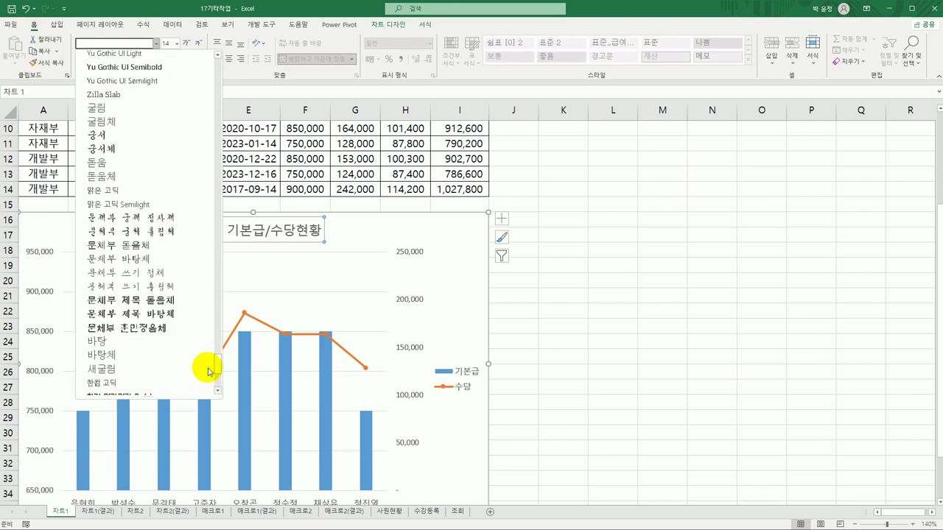
left_click(120, 147)
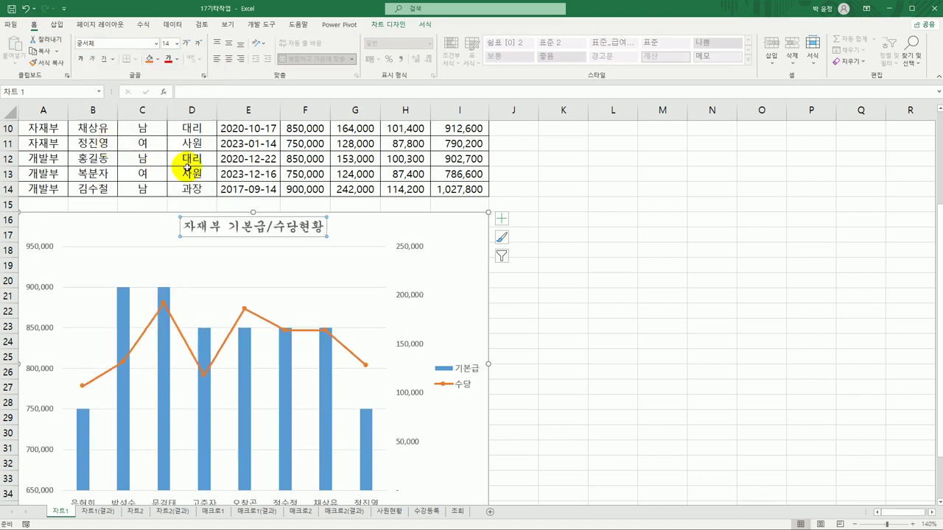
left_click(83, 62)
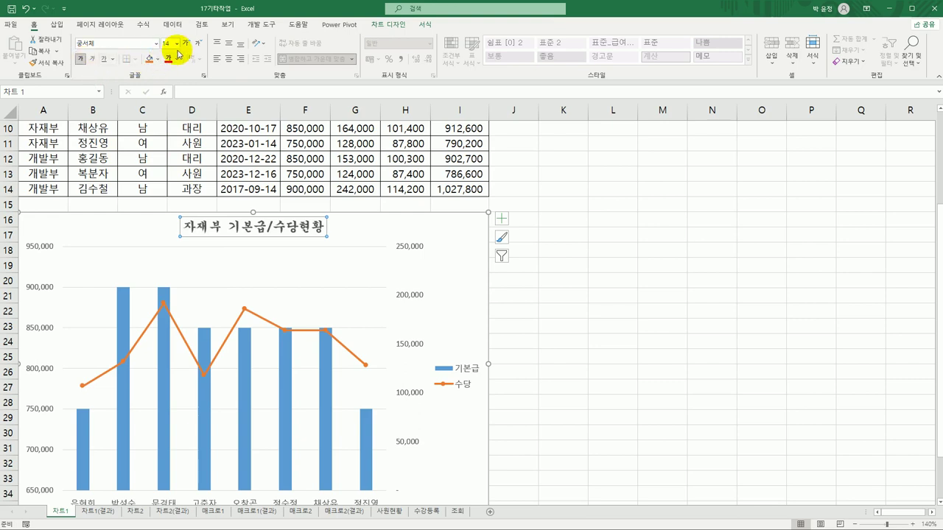
left_click(176, 43)
left_click(171, 128)
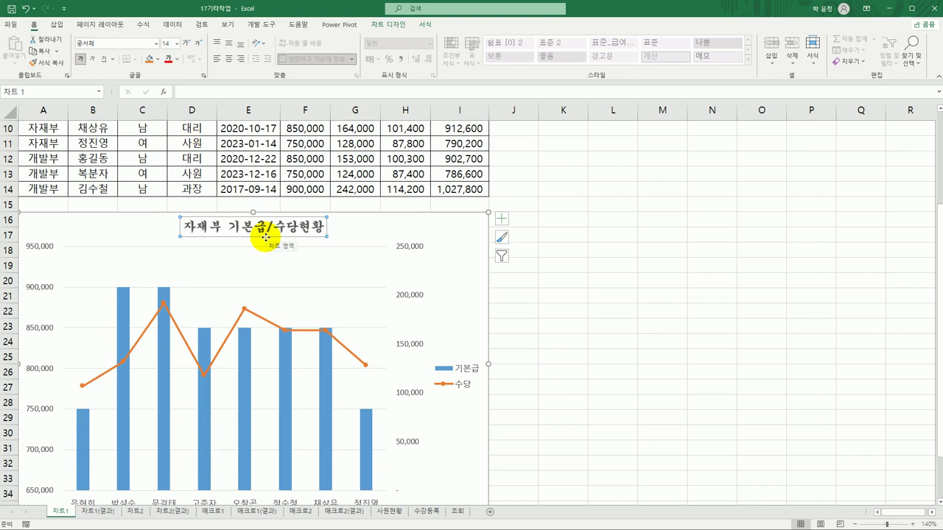
- Give the chart title a black outline and the first outer (바깥쪽) shadow preset
left_click(425, 24)
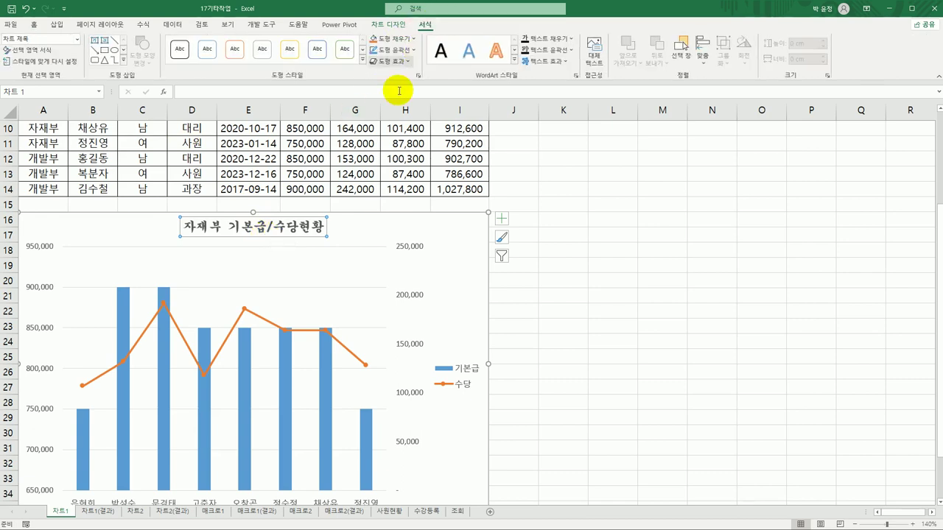
left_click(414, 50)
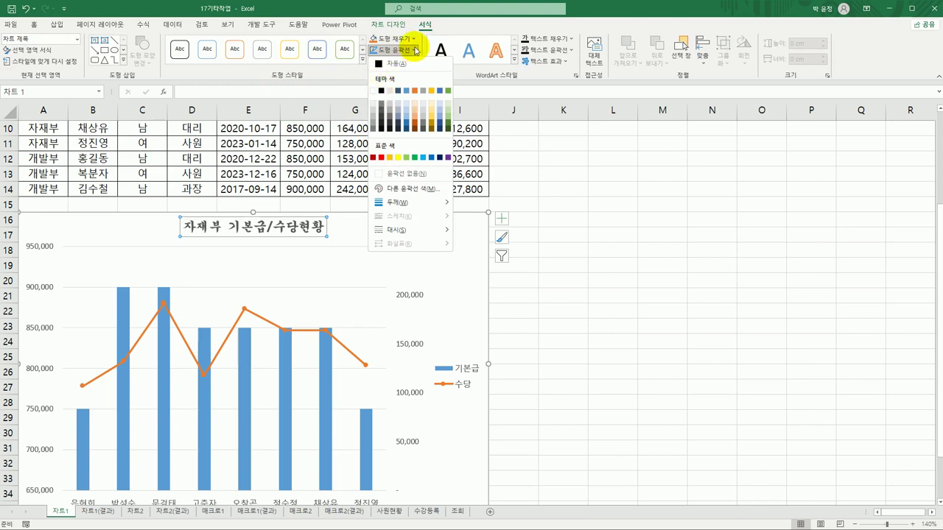
left_click(382, 92)
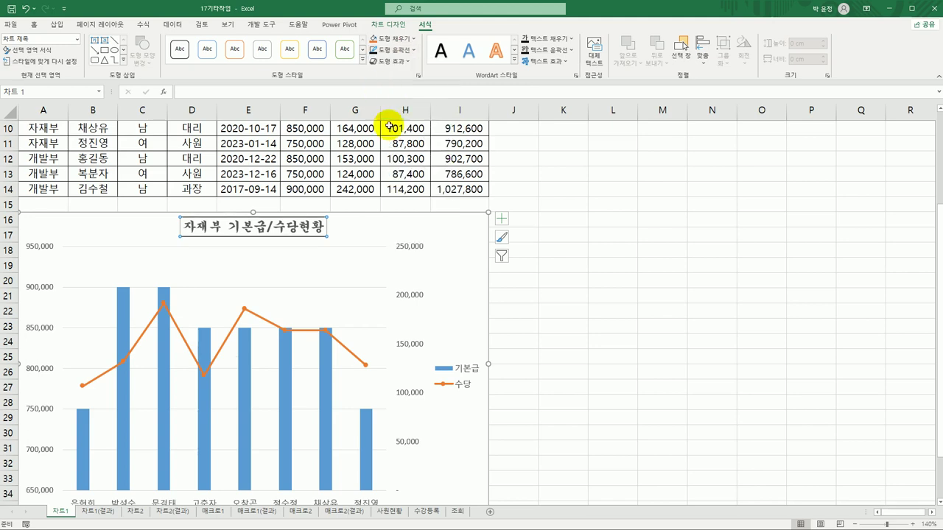
left_click(402, 62)
mouse_move(401, 107)
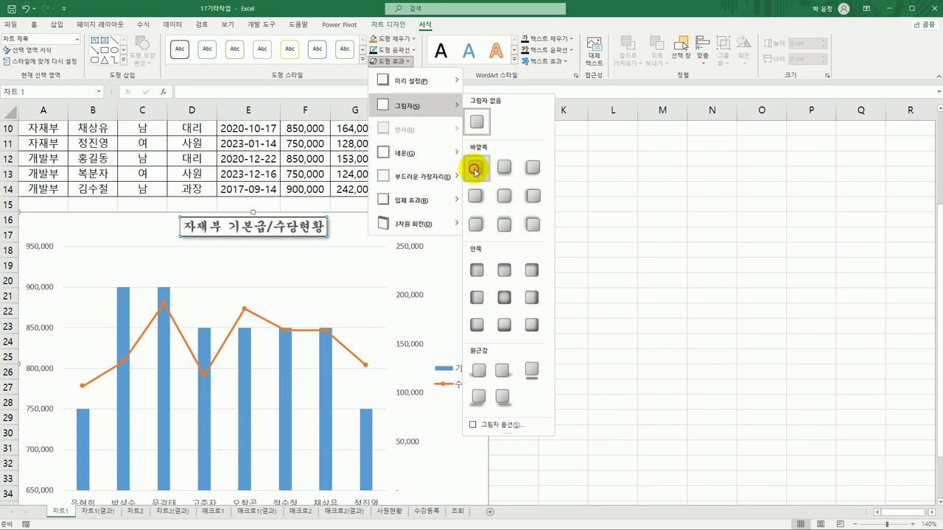
left_click(475, 170)
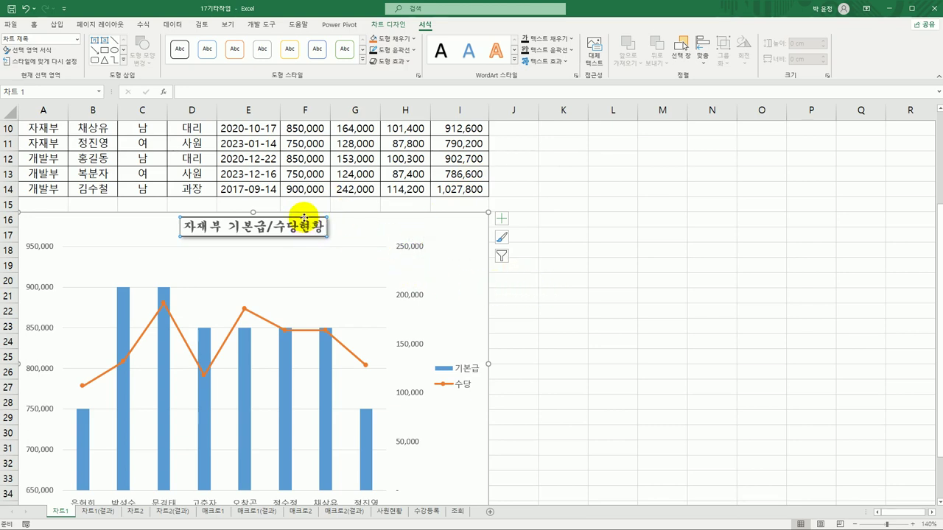
- Open the chart title's formatting options and examine its border and shadow settings
right_click(305, 221)
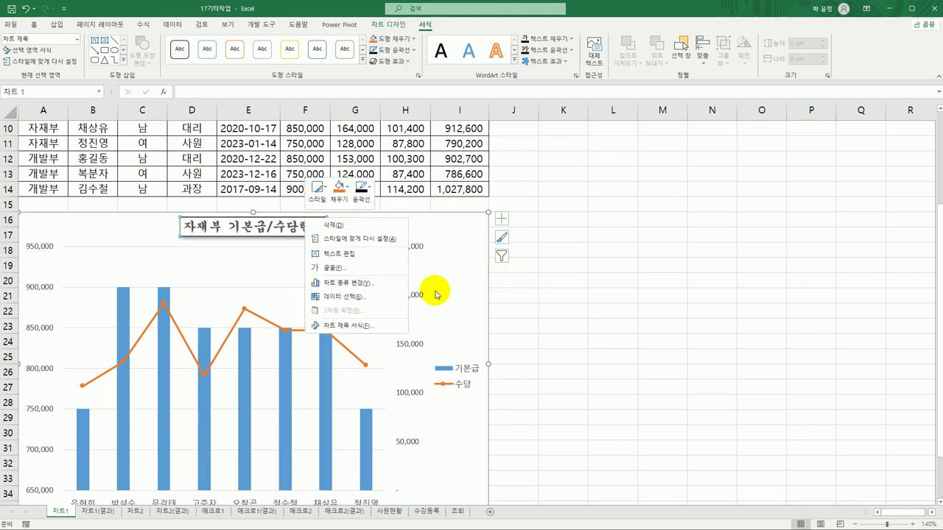
left_click(373, 325)
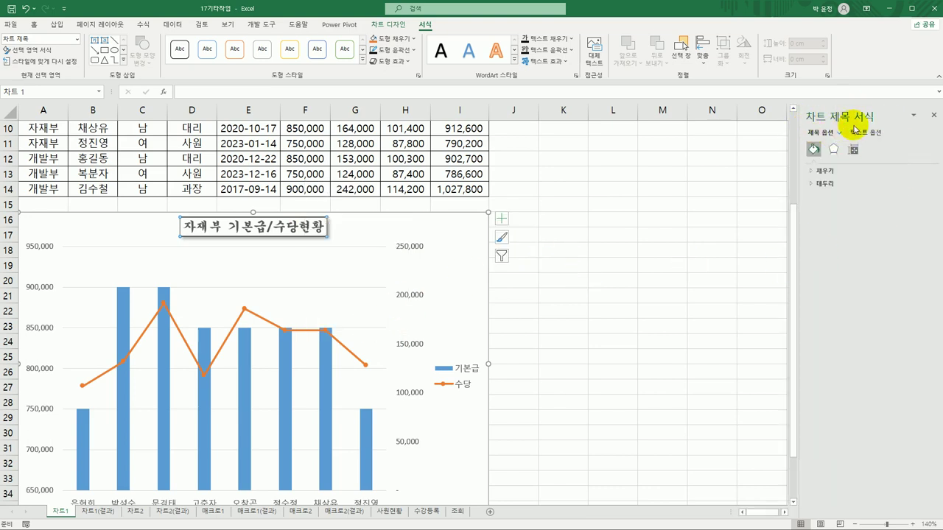
left_click(838, 186)
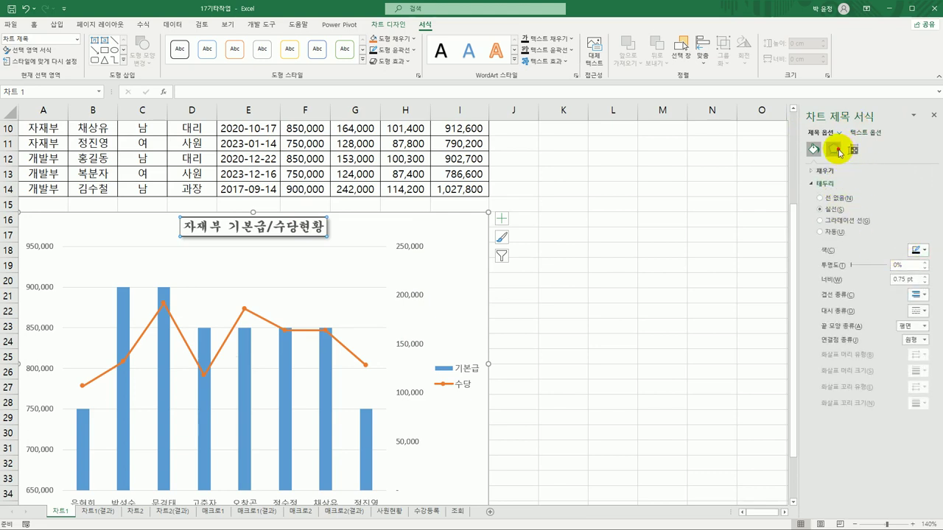
left_click(837, 150)
left_click(824, 174)
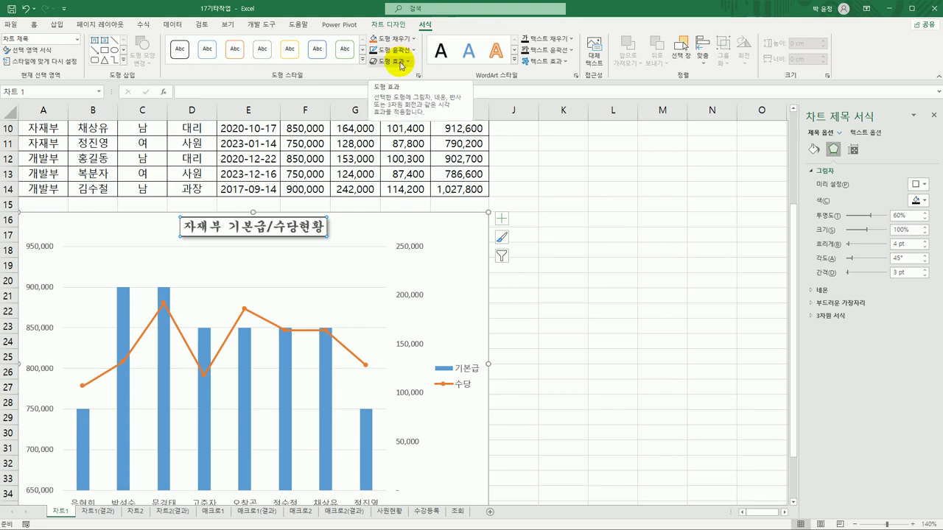
- Format the chart legend's text in 궁서체 at size 12
left_click(587, 279)
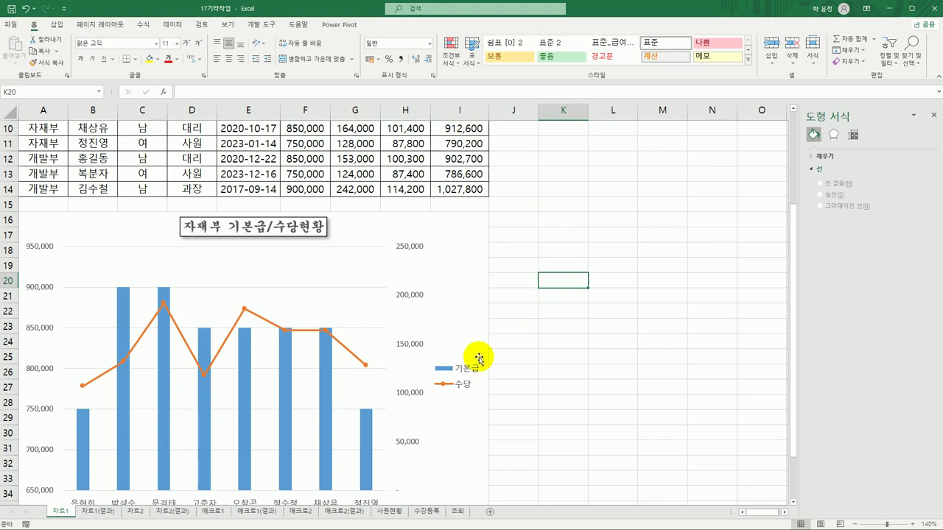
left_click(460, 371)
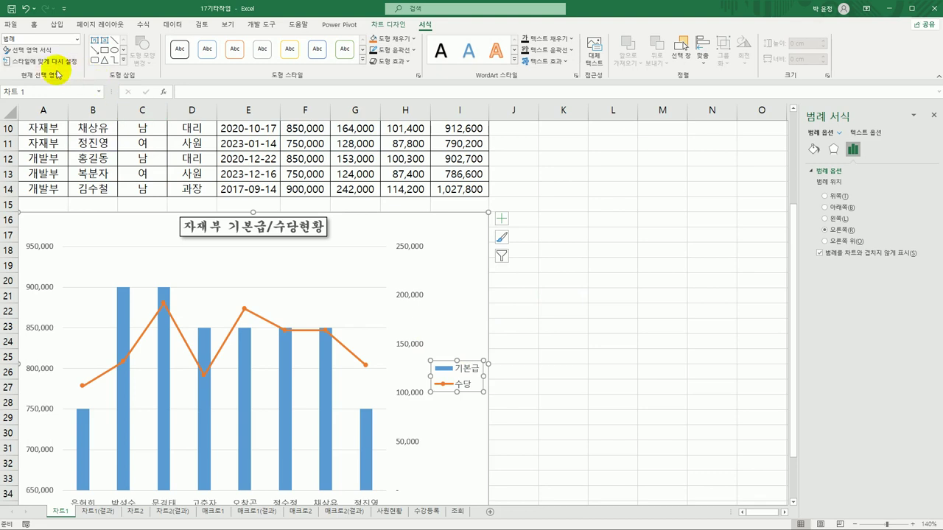
left_click(34, 25)
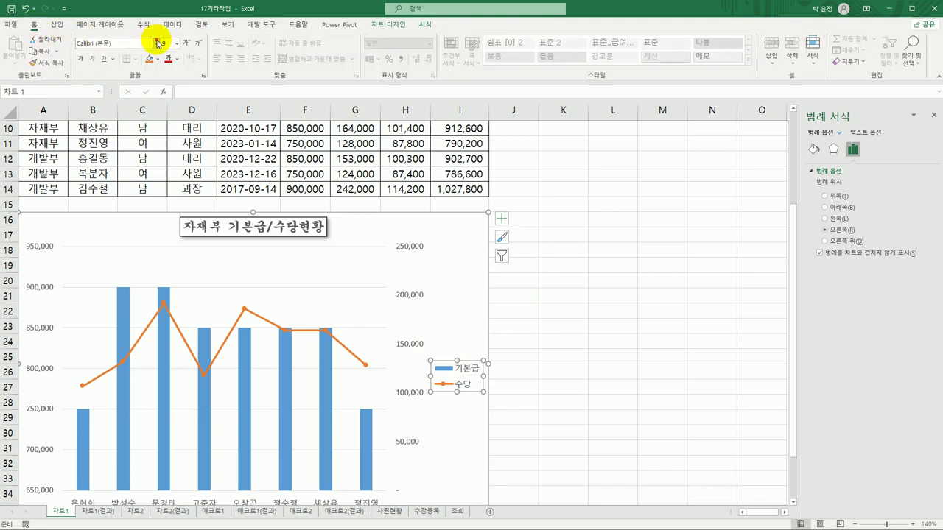
left_click(155, 44)
left_click(130, 137)
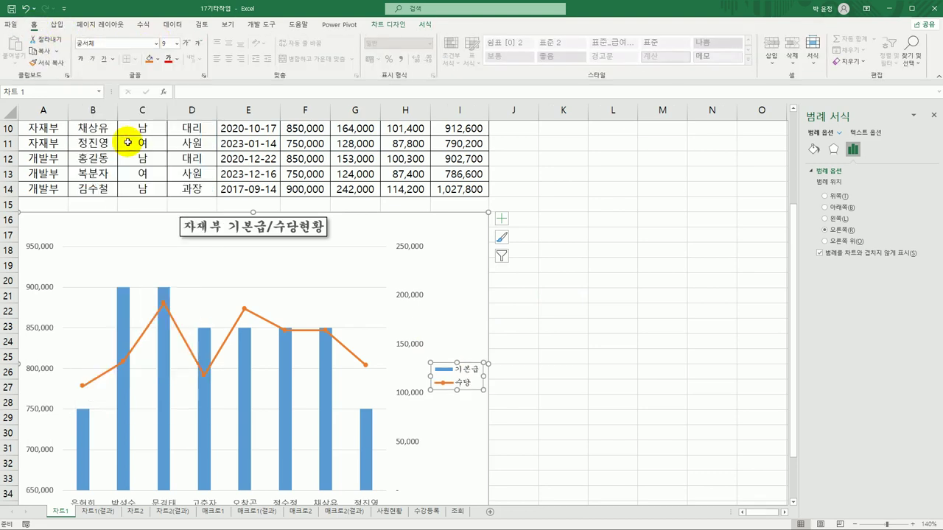
left_click(177, 44)
left_click(176, 115)
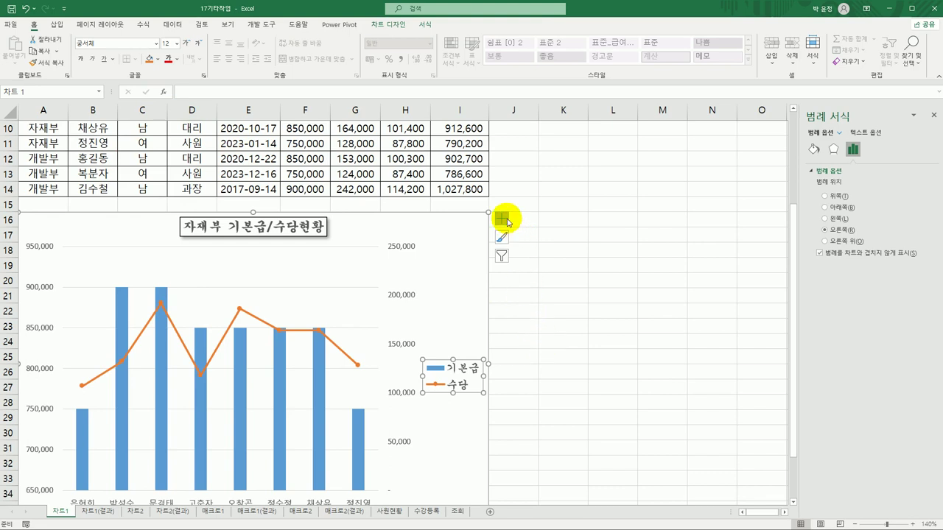
- Place the legend at the bottom (아래쪽) of the chart and review the alternative legend position options
left_click(503, 220)
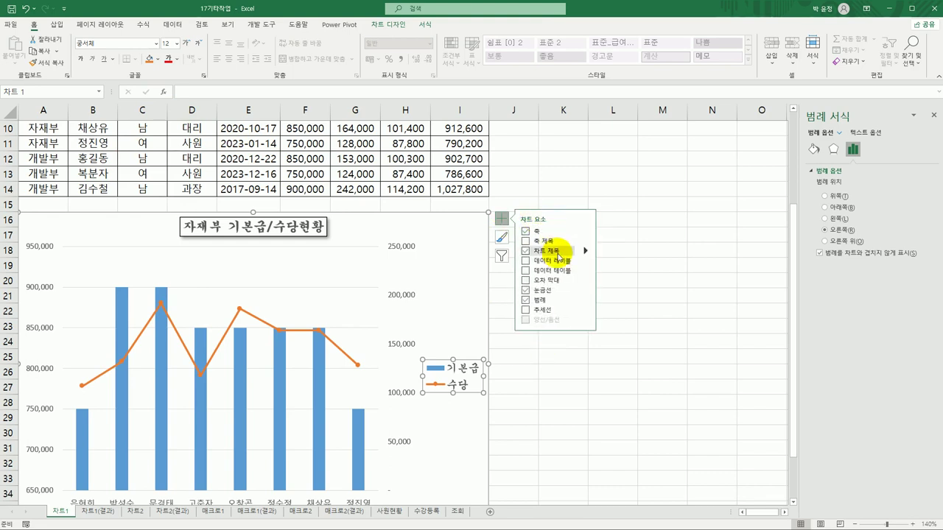
left_click(586, 300)
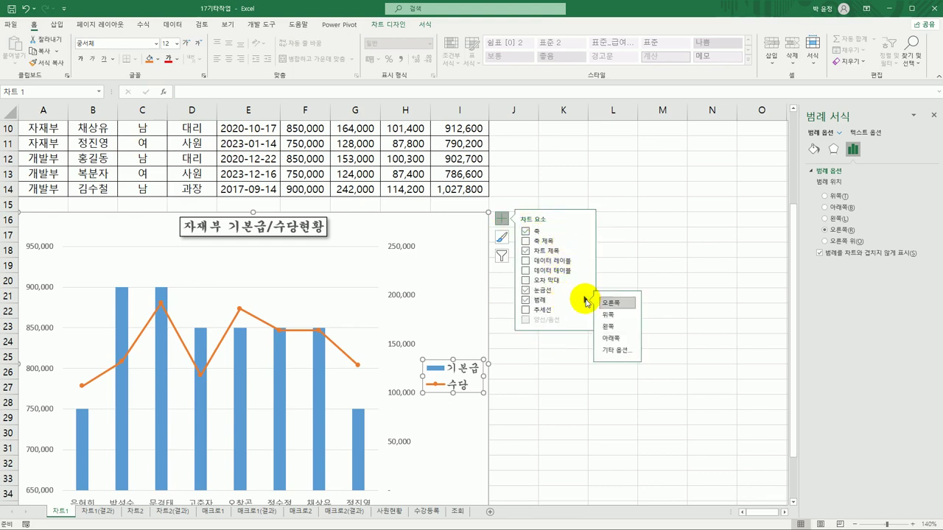
left_click(618, 339)
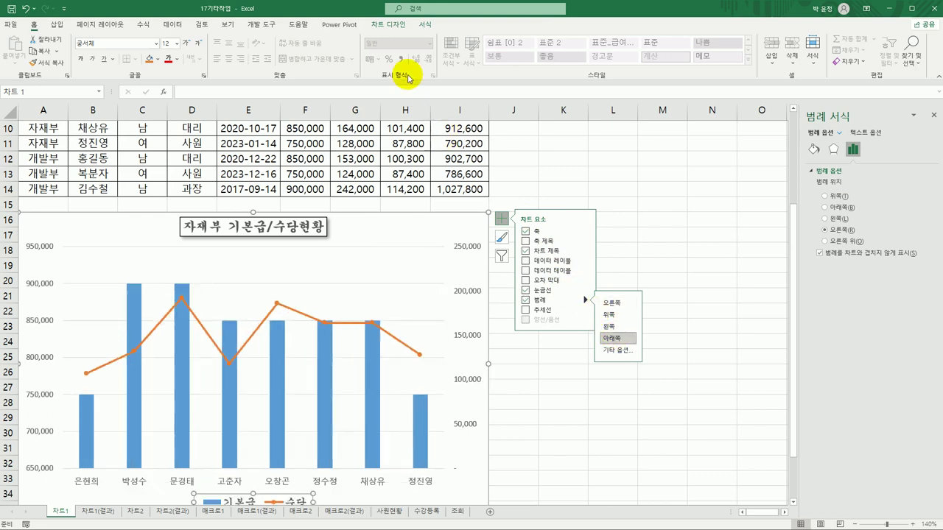
left_click(388, 24)
left_click(13, 59)
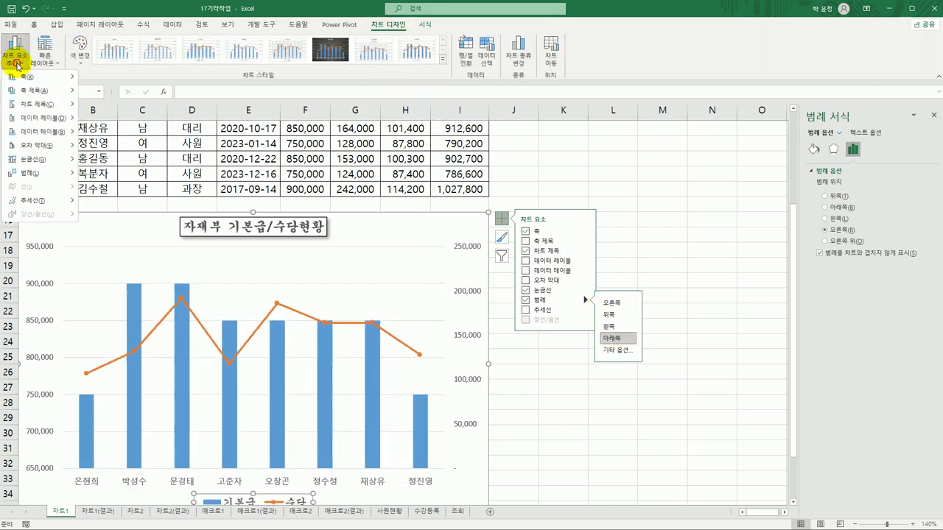
mouse_move(32, 182)
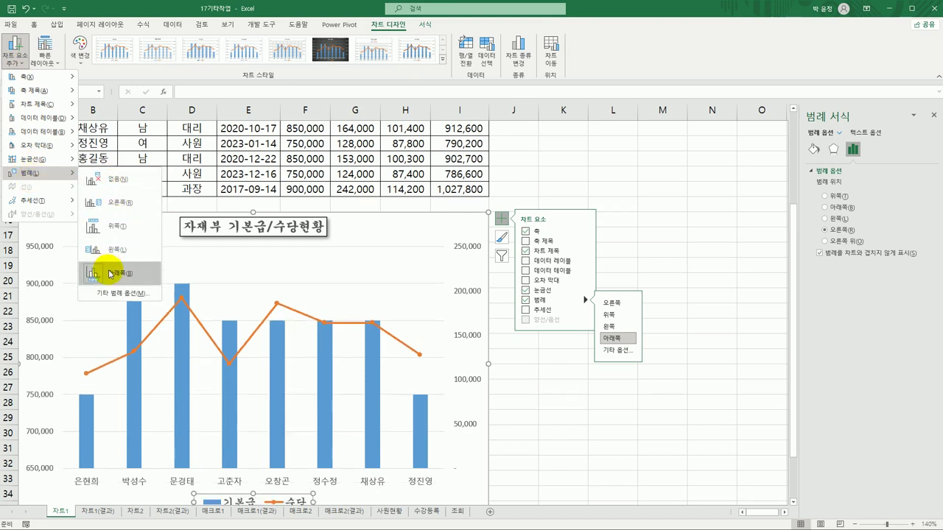
left_click(614, 436)
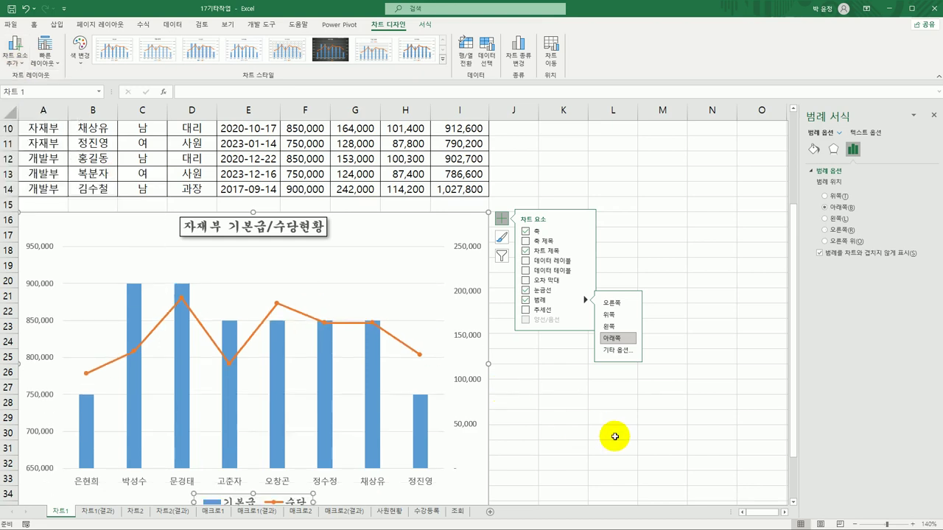
left_click(614, 436)
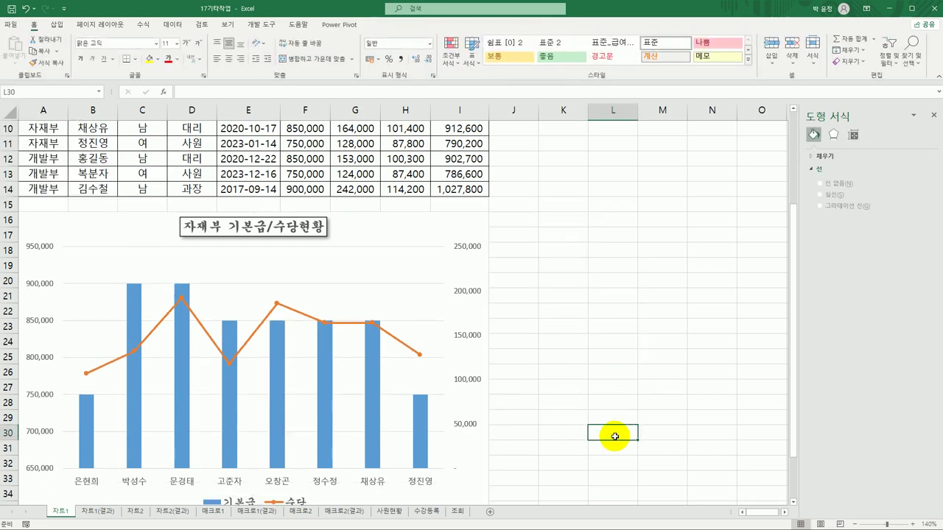
- Open the primary vertical axis's formatting options and set its minimum bound to 600000
left_click(44, 322)
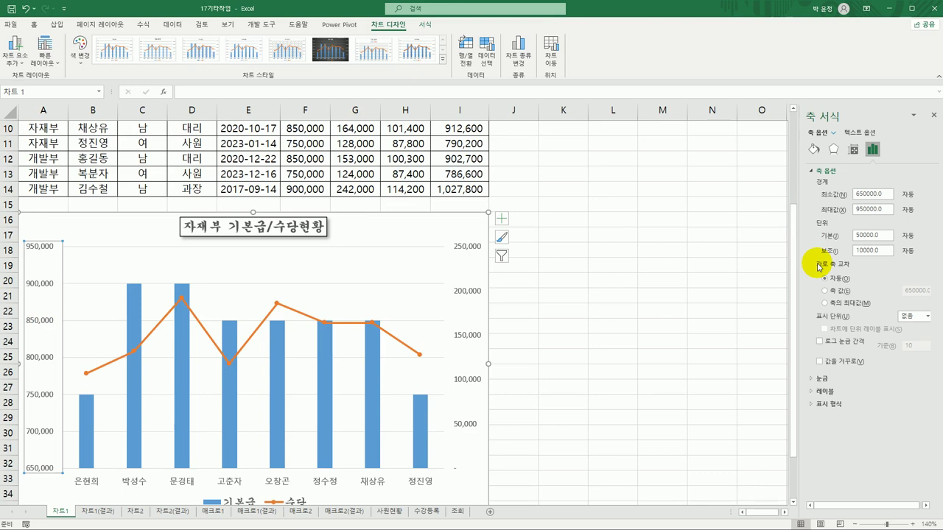
left_click(933, 116)
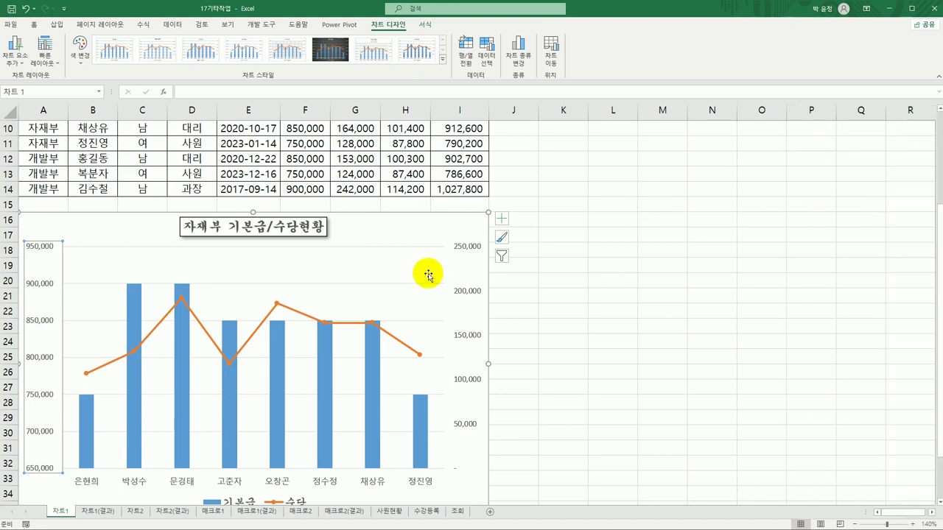
right_click(42, 289)
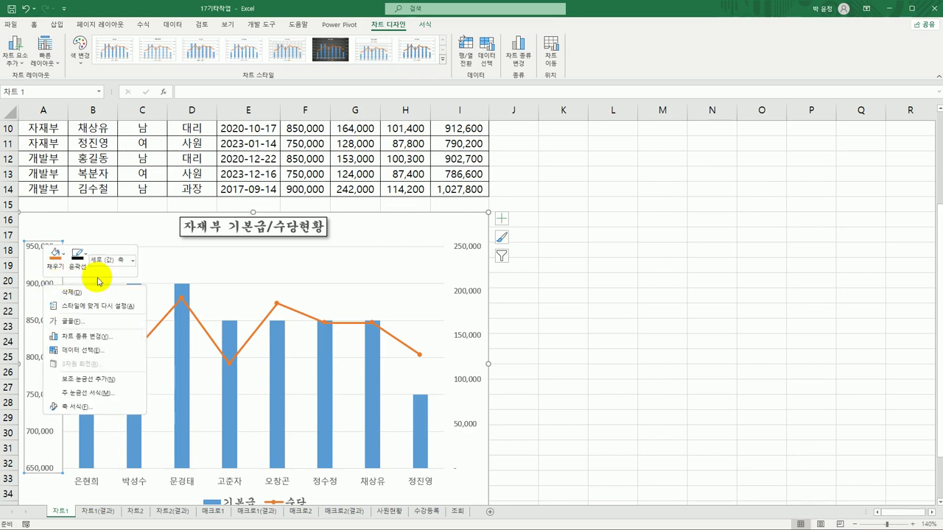
left_click(106, 410)
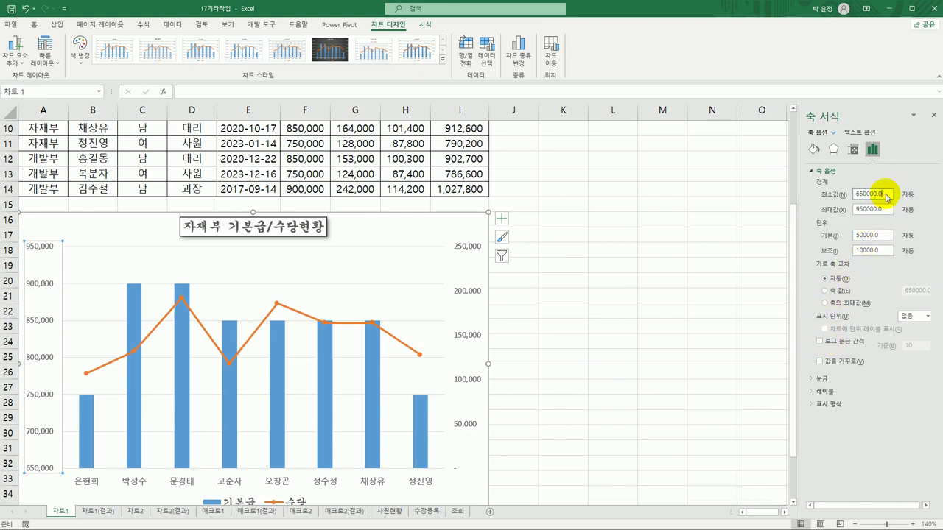
left_click_drag(886, 194, 823, 190)
type("6")
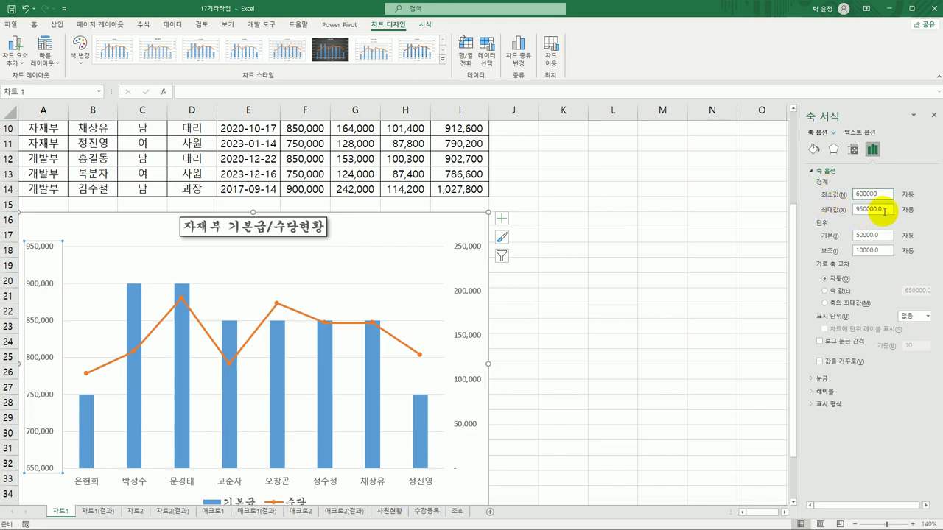
key("Tab")
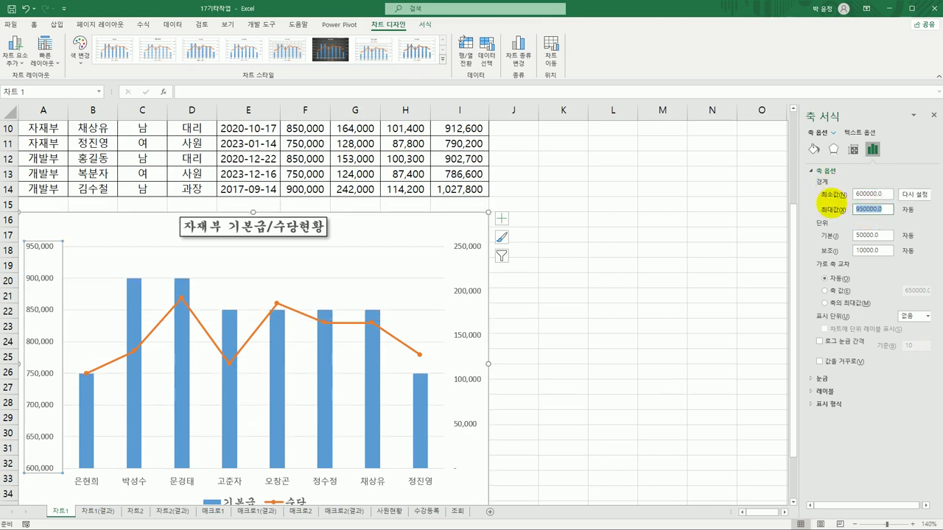
- Set the primary vertical axis's maximum bound to 1000000 and its major unit to 100000
type("1")
key("Tab")
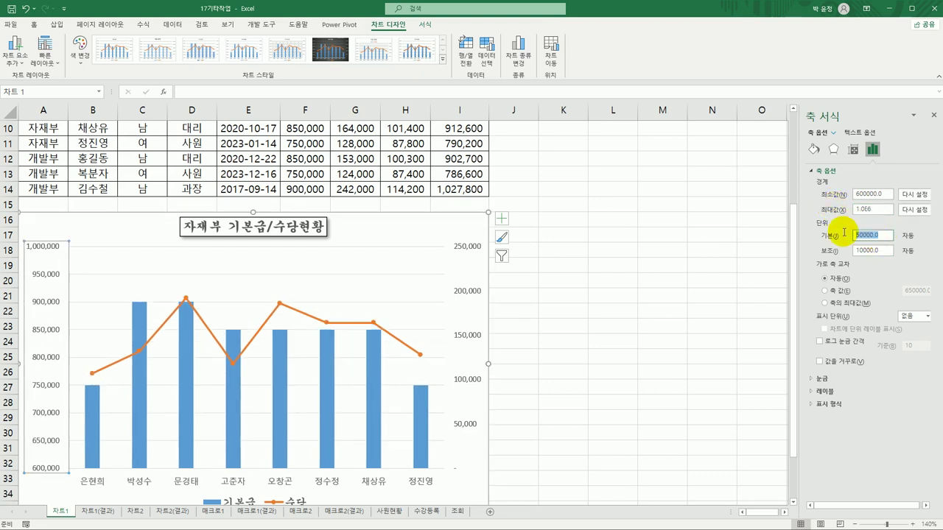
type("1")
left_click(660, 311)
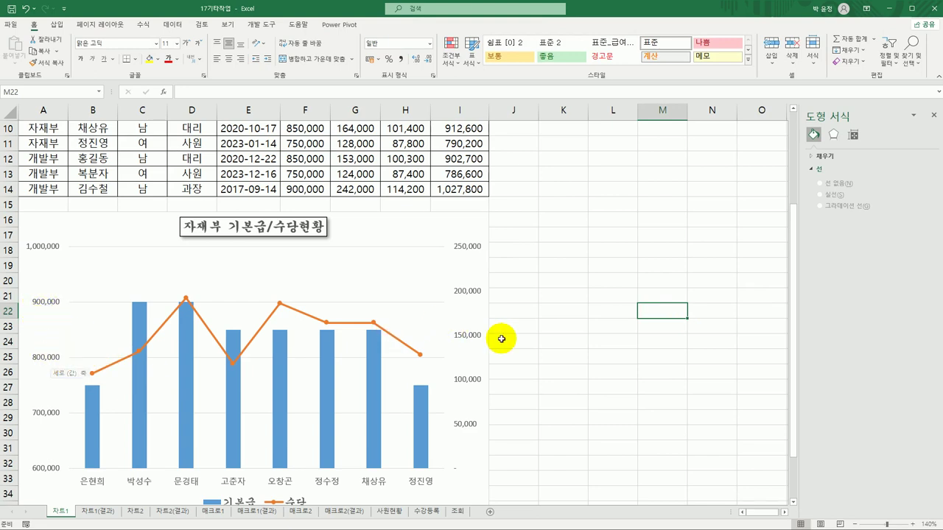
- Add a data label to only the third point of the 수당 line series and check its label position options
scroll(593, 359, "down", 3)
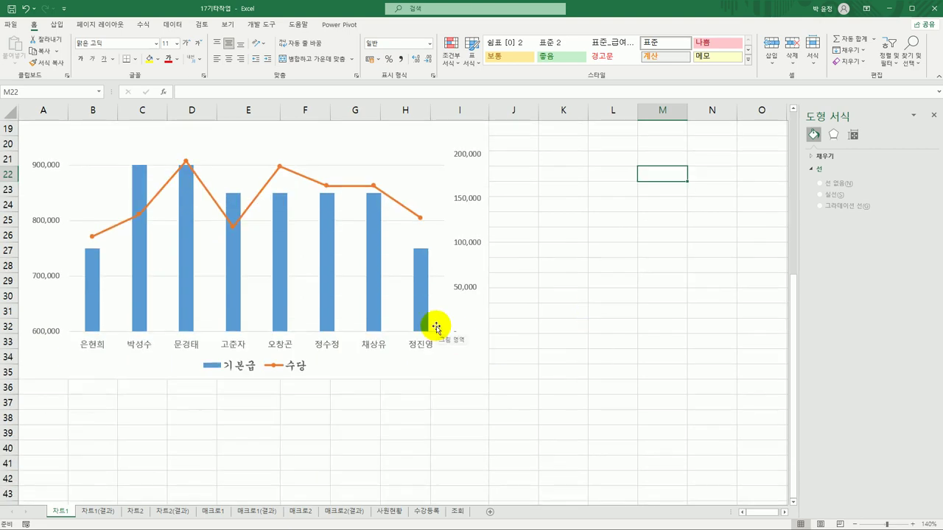
left_click(186, 162)
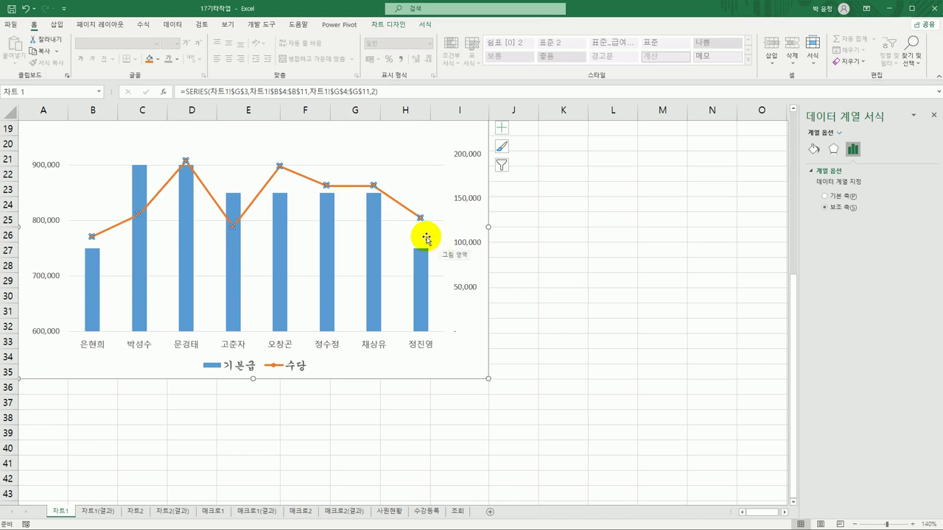
left_click(185, 162)
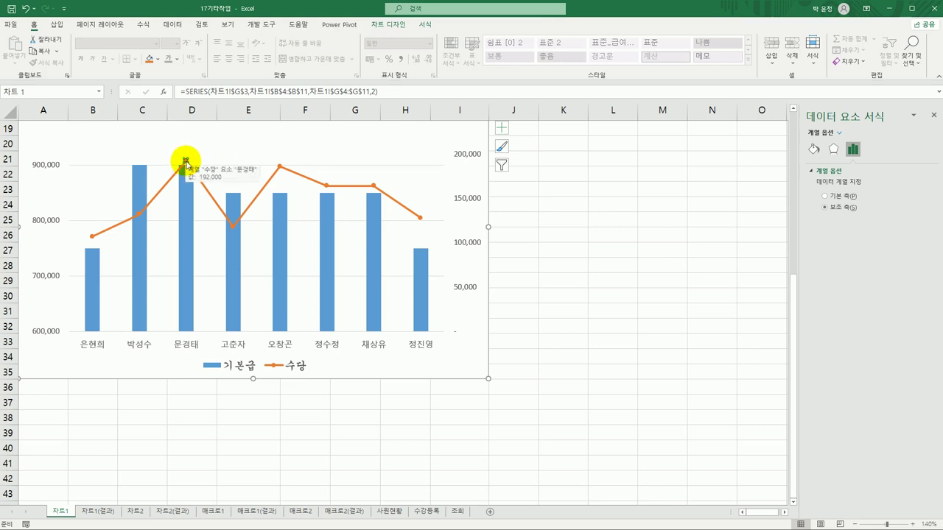
right_click(185, 161)
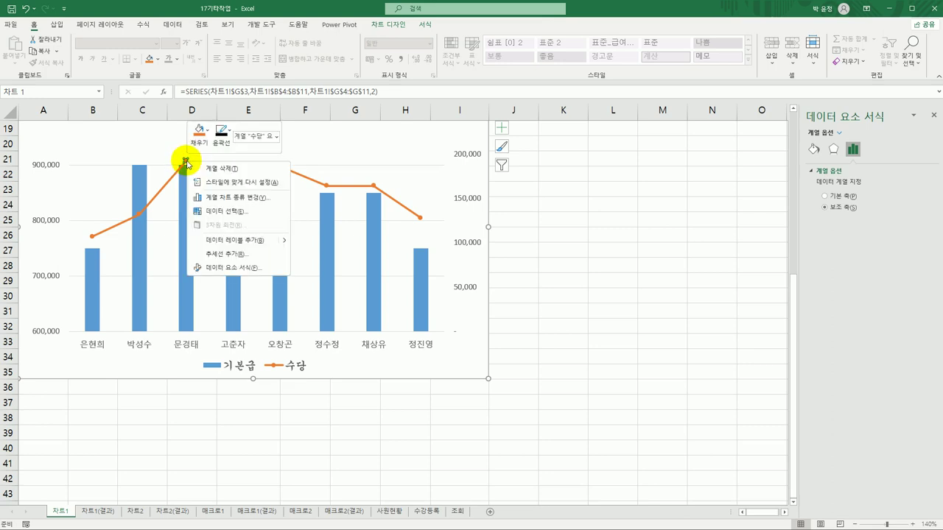
left_click(245, 240)
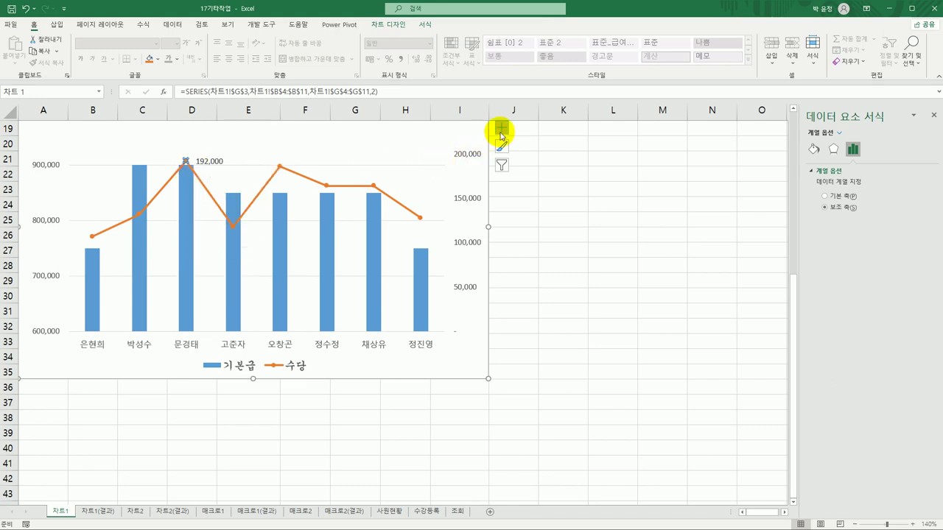
left_click(502, 128)
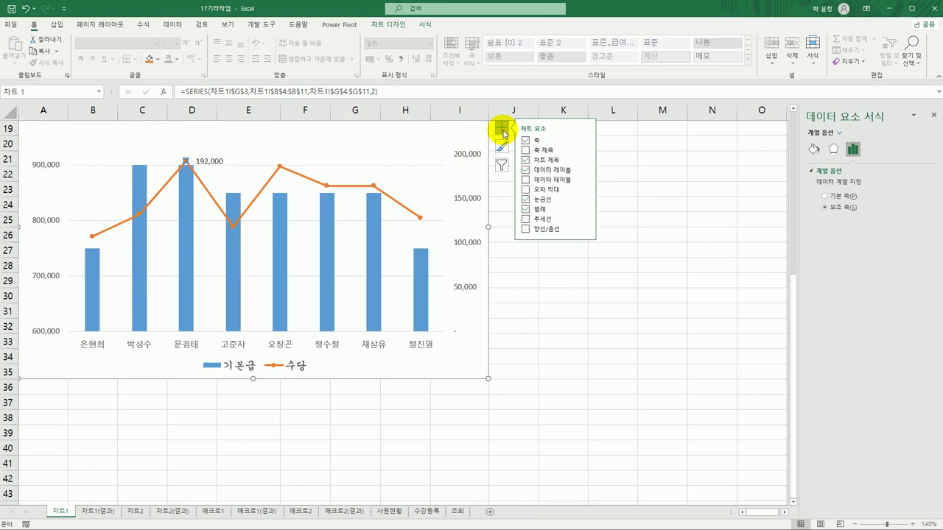
left_click(586, 170)
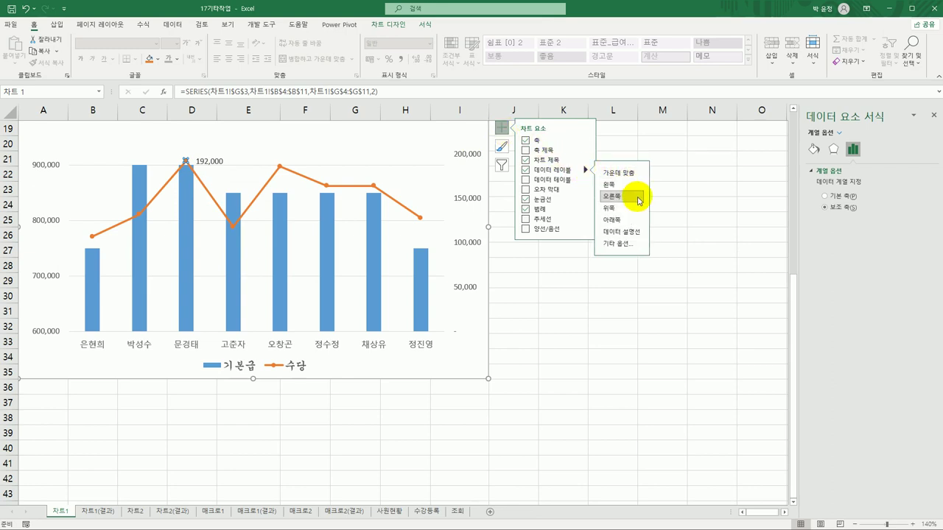
left_click(639, 355)
- Format the data label on the 수당 line's third point in 굴림체 at size 12
left_click(219, 164)
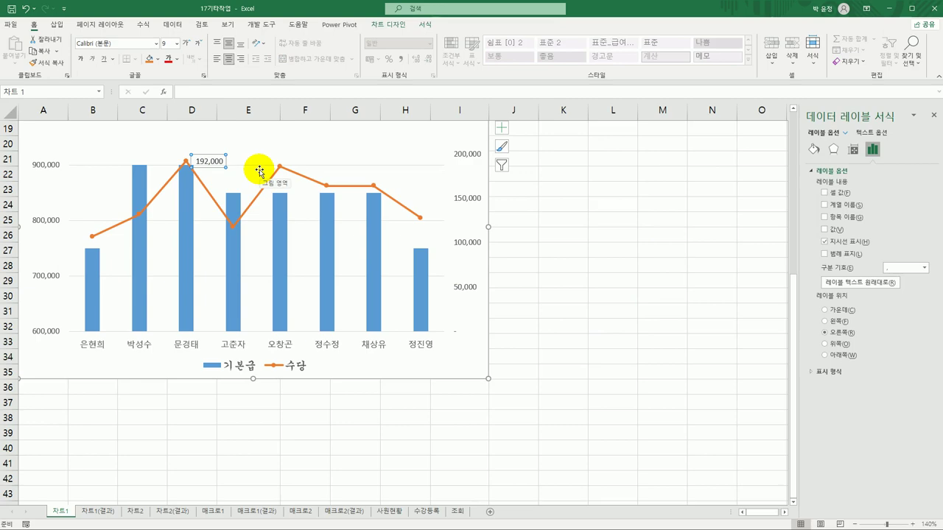
left_click(157, 42)
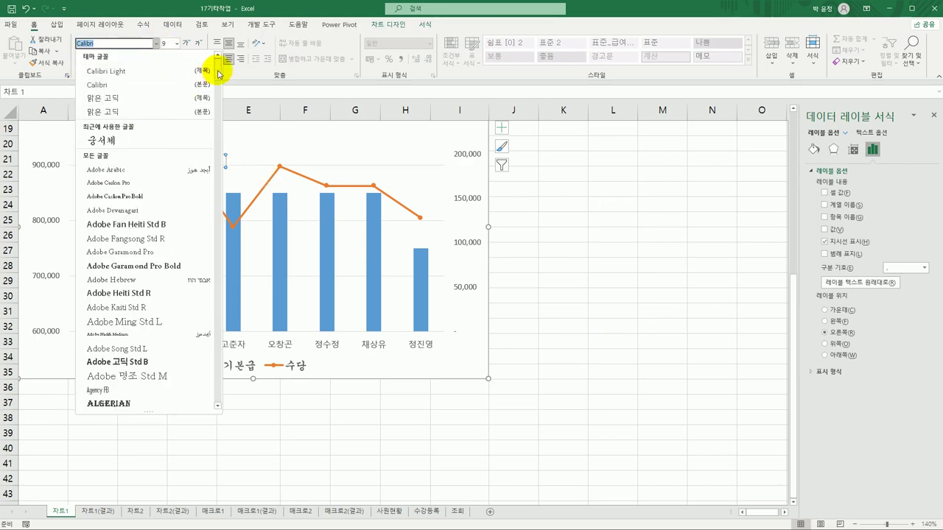
left_click_drag(217, 69, 199, 372)
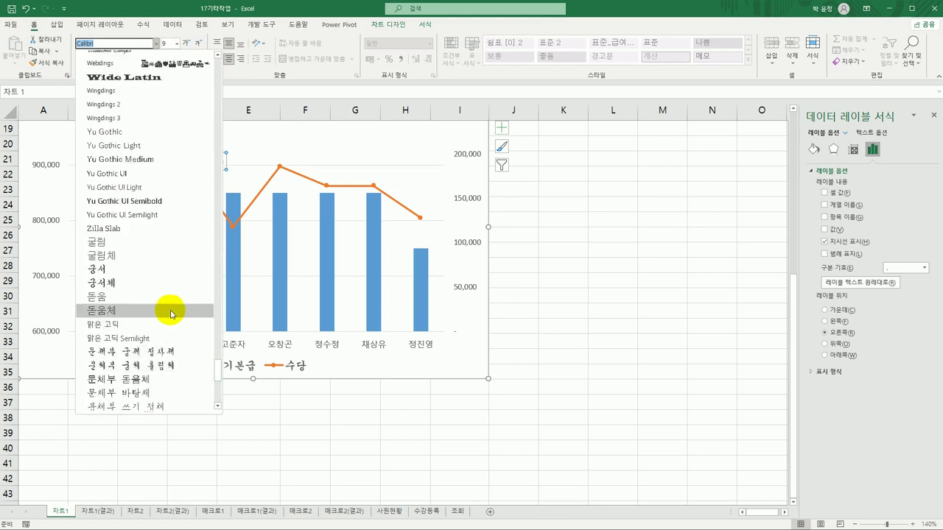
left_click(135, 255)
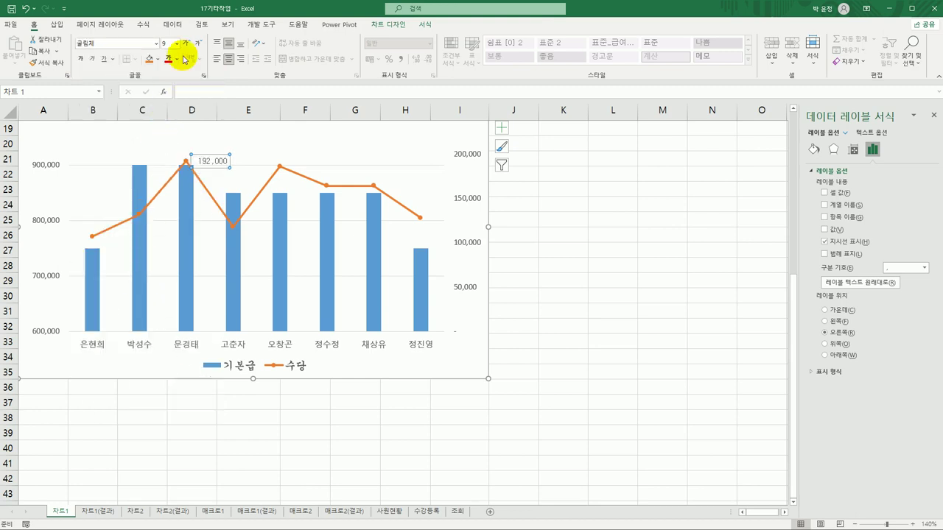
left_click(176, 42)
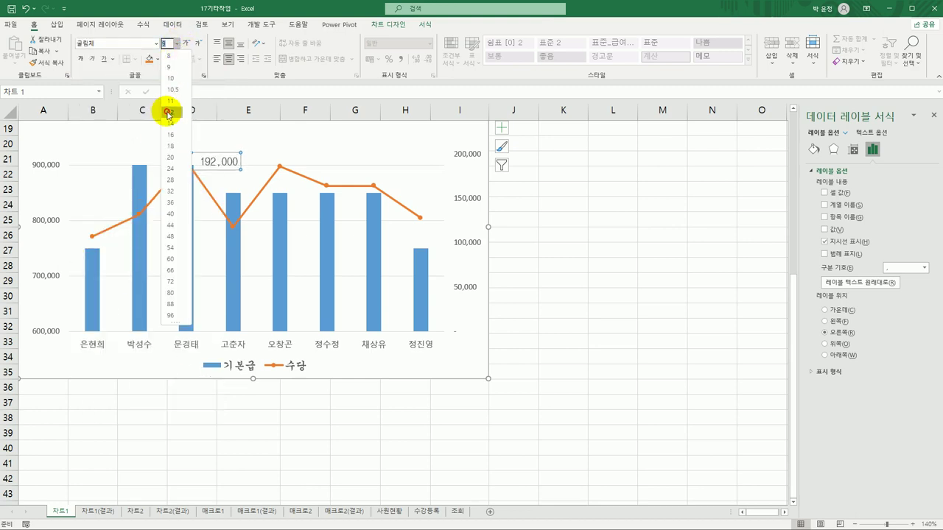
left_click(167, 107)
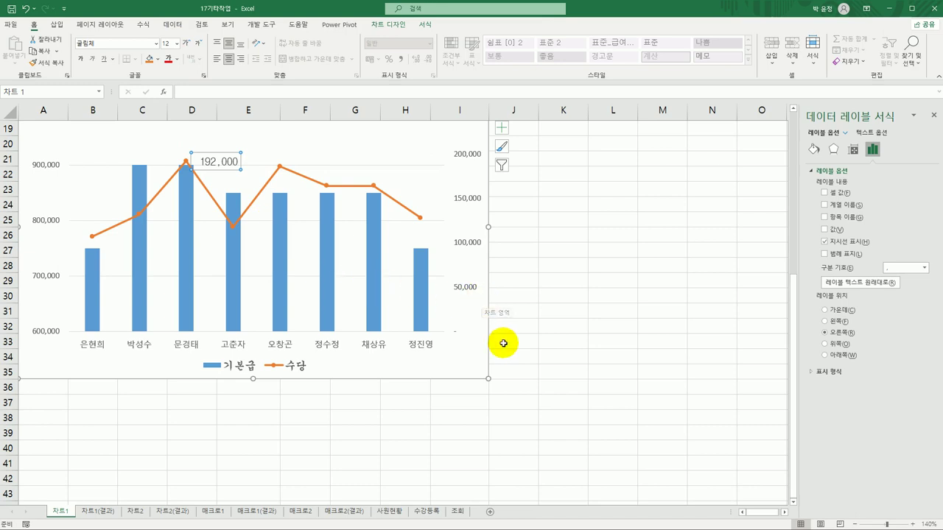
left_click(545, 343)
- Review the edited chart and open the 차트1(결과) sheet to compare it with the result chart
scroll(547, 344, "up", 3)
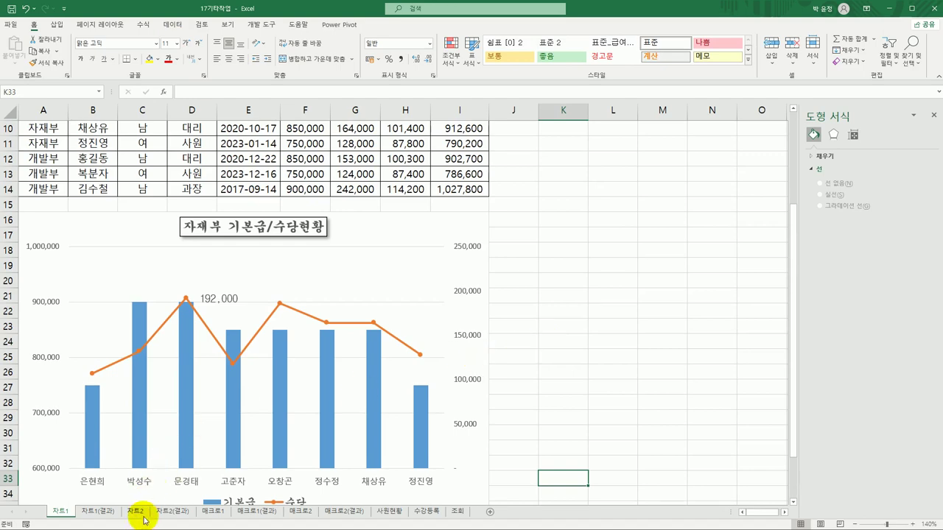
left_click(98, 511)
left_click(422, 408)
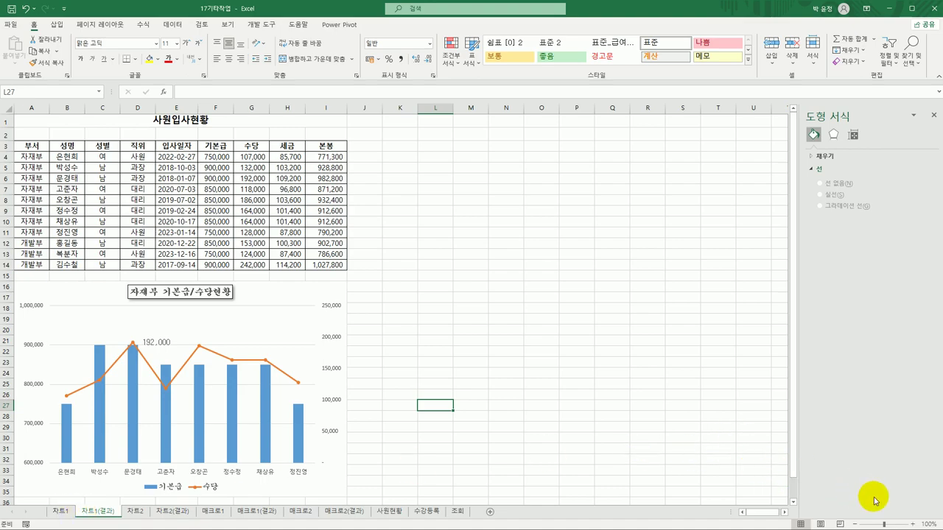
- Magnify the 차트1(결과) sheet to 140% and compare its result chart with the edited chart on the 차트1 sheet
left_click(912, 524)
left_click(912, 524)
left_click(913, 524)
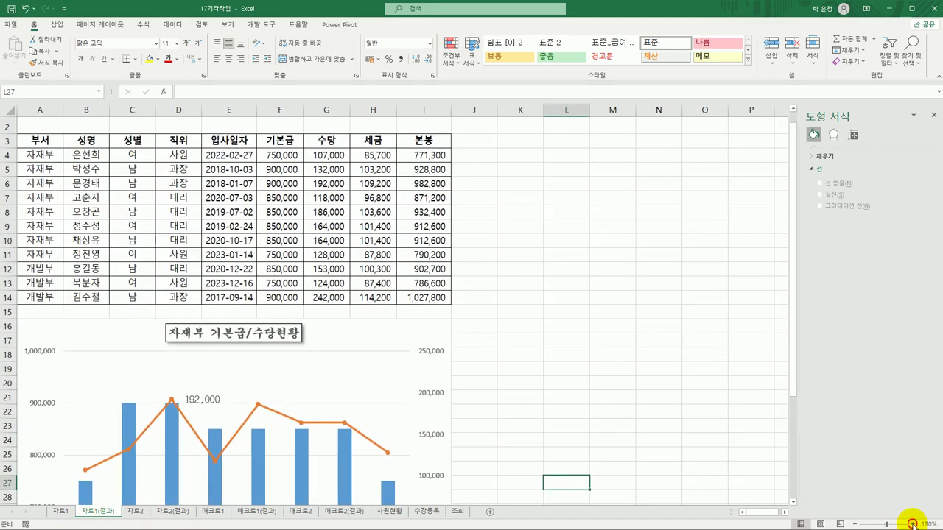
left_click(912, 524)
scroll(562, 377, "down", 3)
left_click(562, 377)
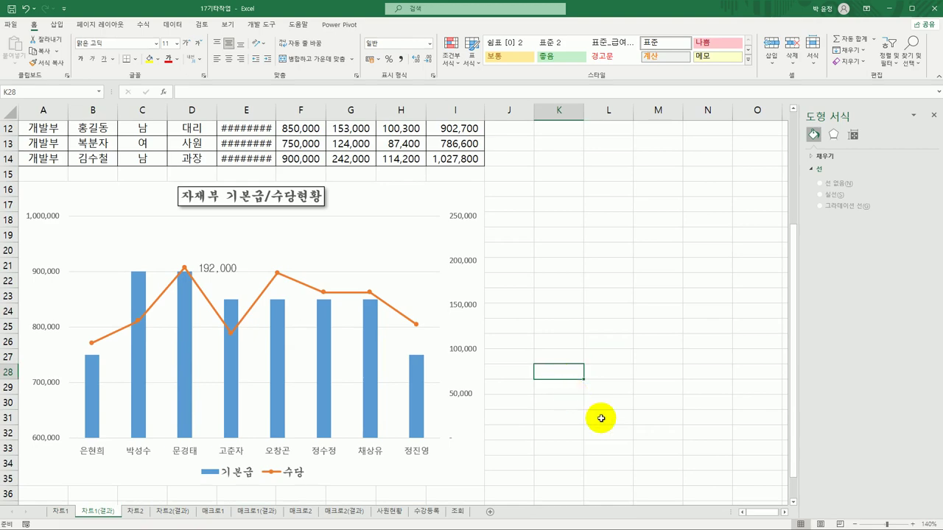
left_click(787, 501)
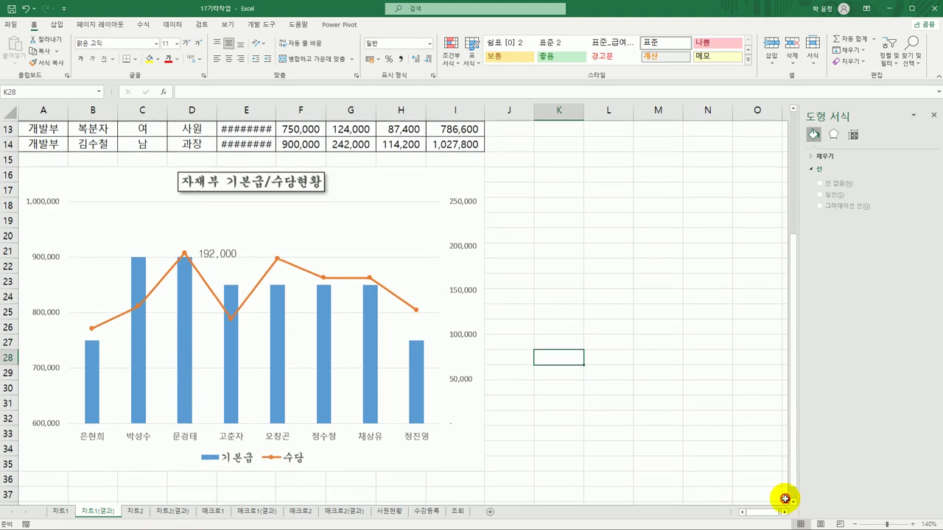
left_click(108, 425)
left_click(66, 512)
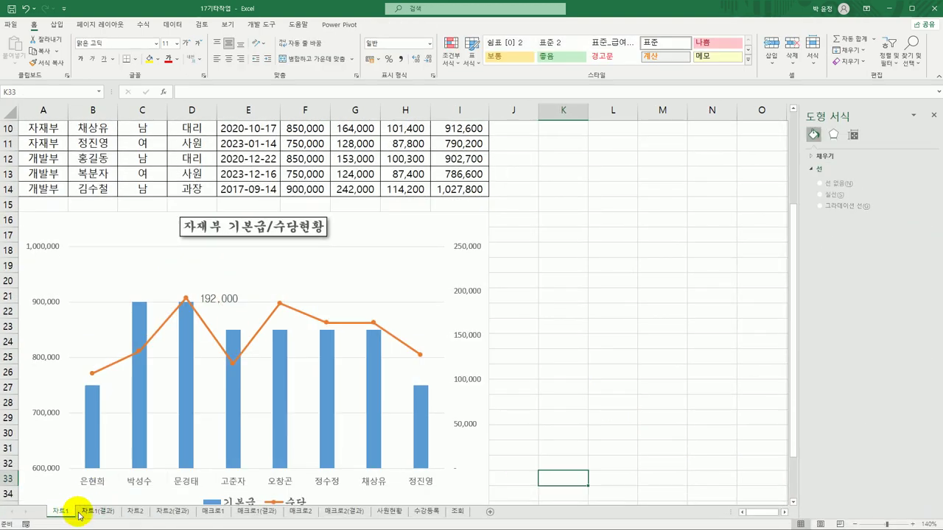
left_click(793, 500)
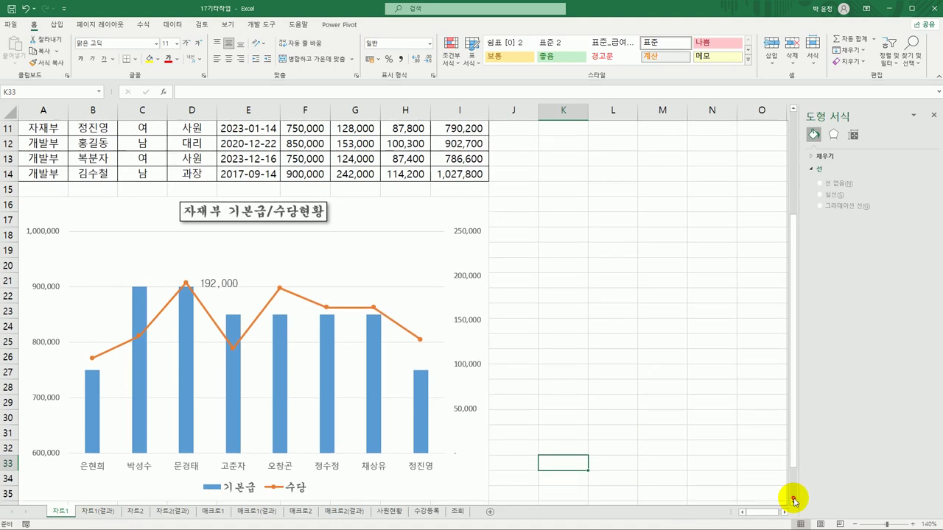
left_click(792, 501)
left_click(793, 501)
left_click(100, 511)
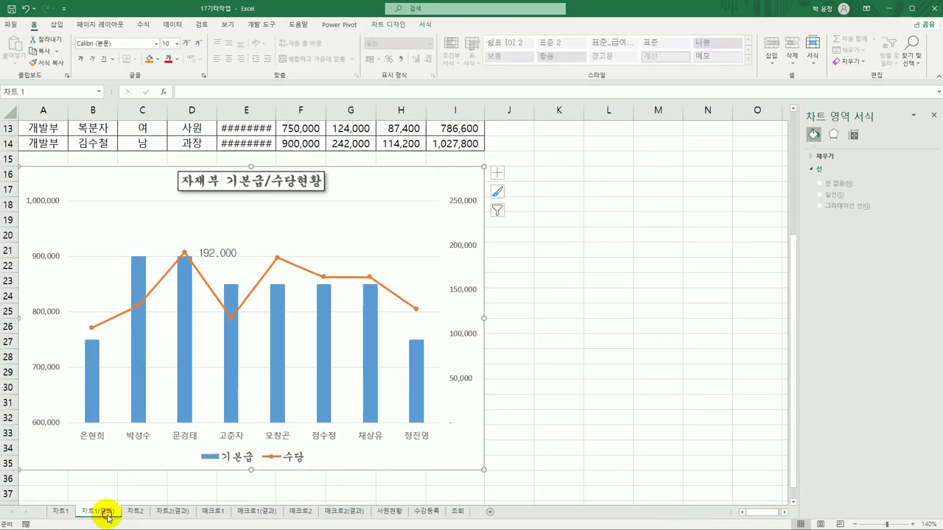
left_click(72, 513)
left_click(84, 511)
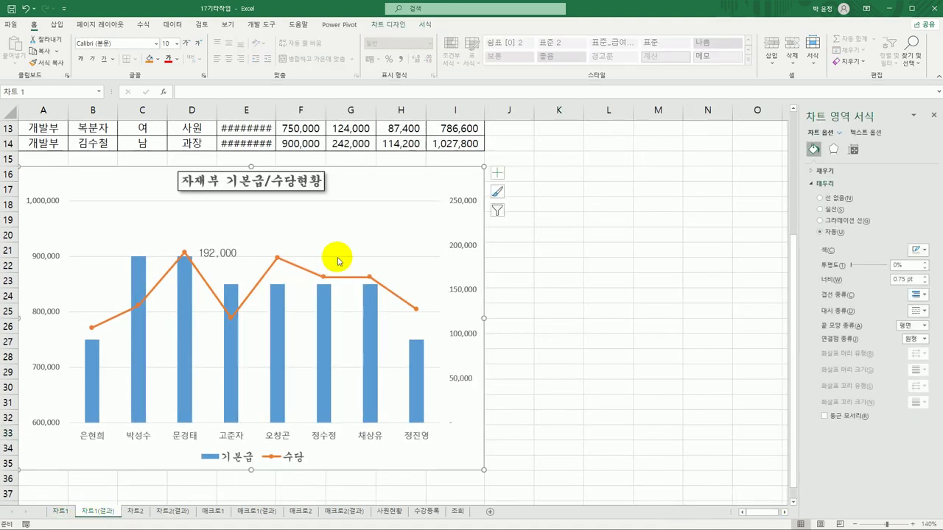
- Magnify the 차트2 and 차트2(결과) sheets together to 140% and return to the 차트2 sheet alone
left_click(137, 512)
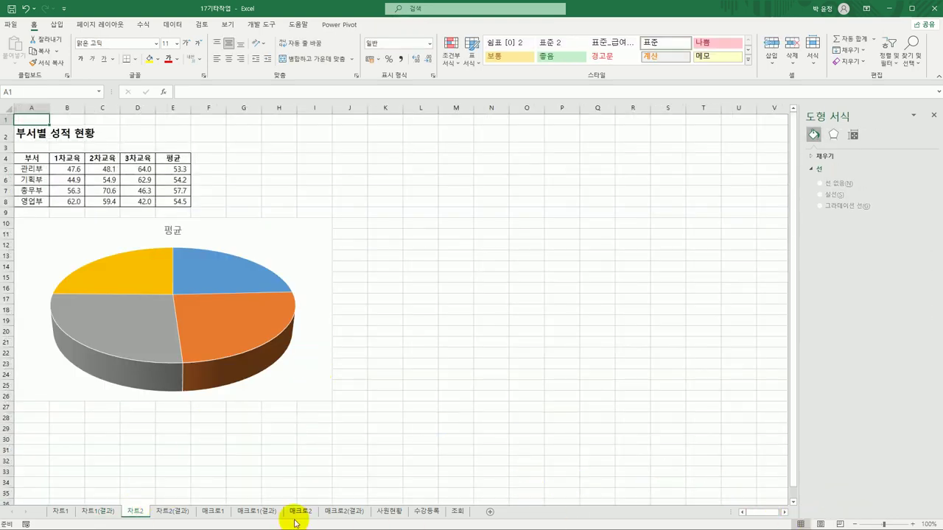
left_click(173, 512, "ctrl")
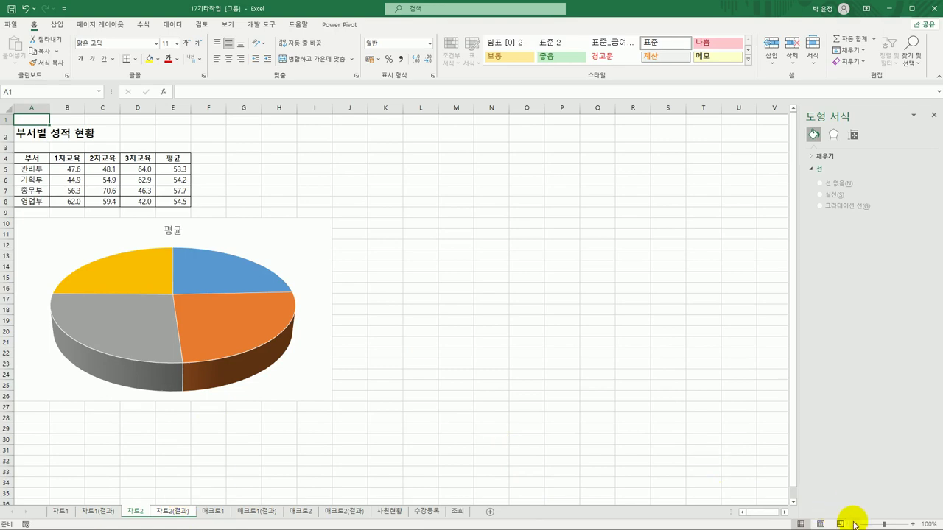
left_click(911, 524)
left_click(911, 524)
left_click(912, 525)
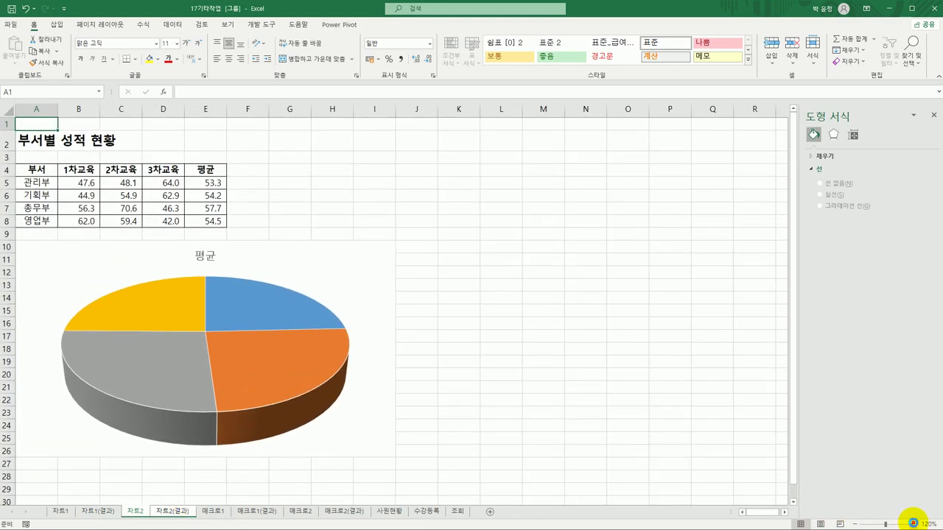
left_click(914, 525)
left_click(626, 377)
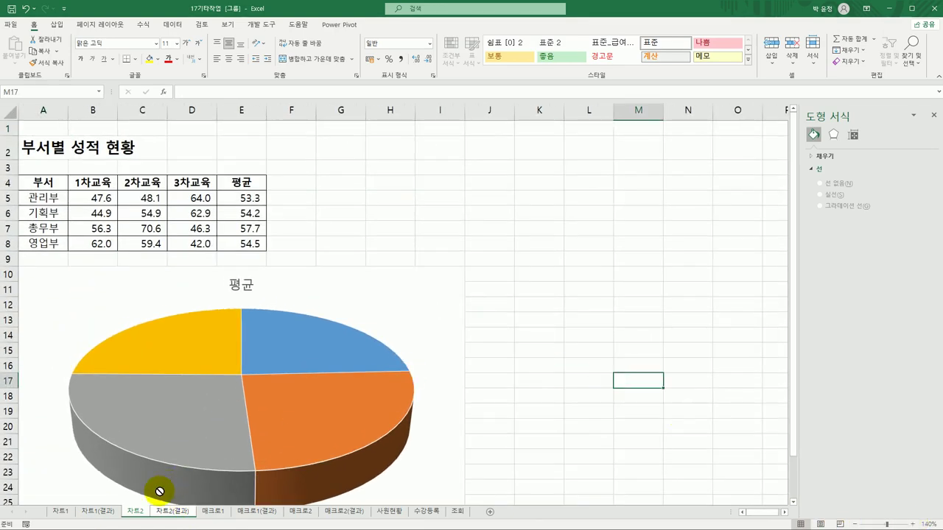
left_click(103, 510)
left_click(134, 512)
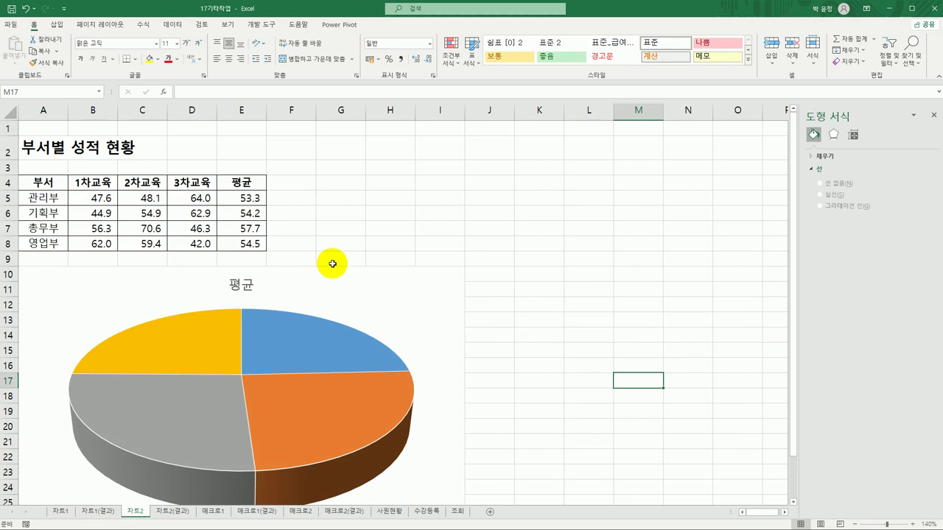
- Link the pie chart's title to cell A2 of the 차트2 sheet with the formula =차트2!$A$2
left_click(243, 284)
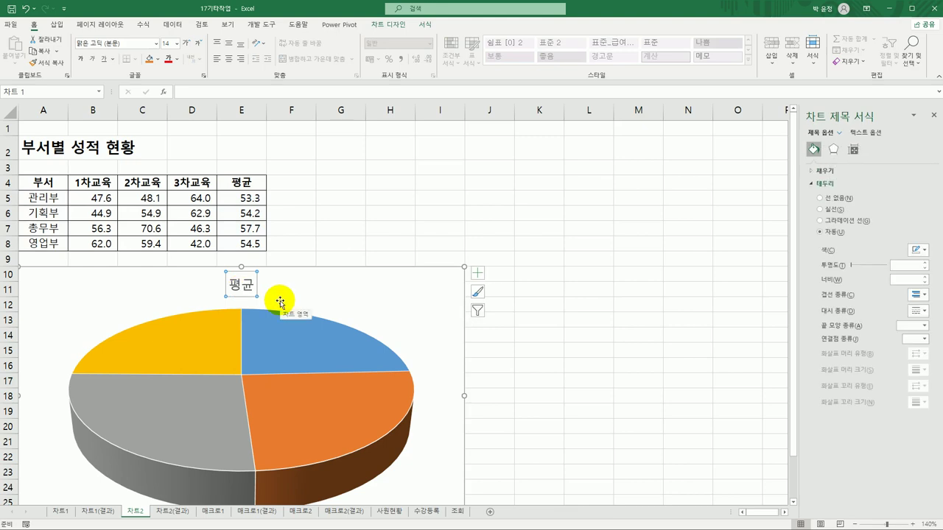
left_click(476, 273)
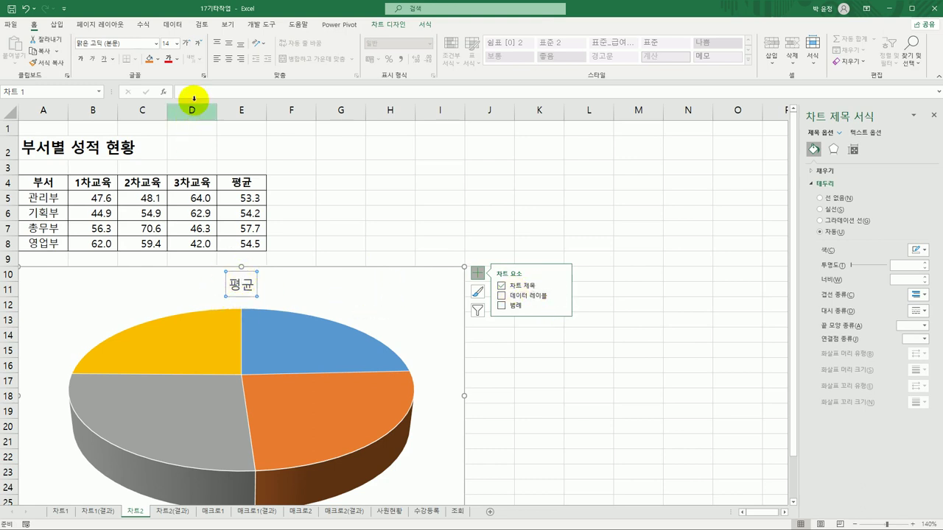
left_click(192, 94)
type("=")
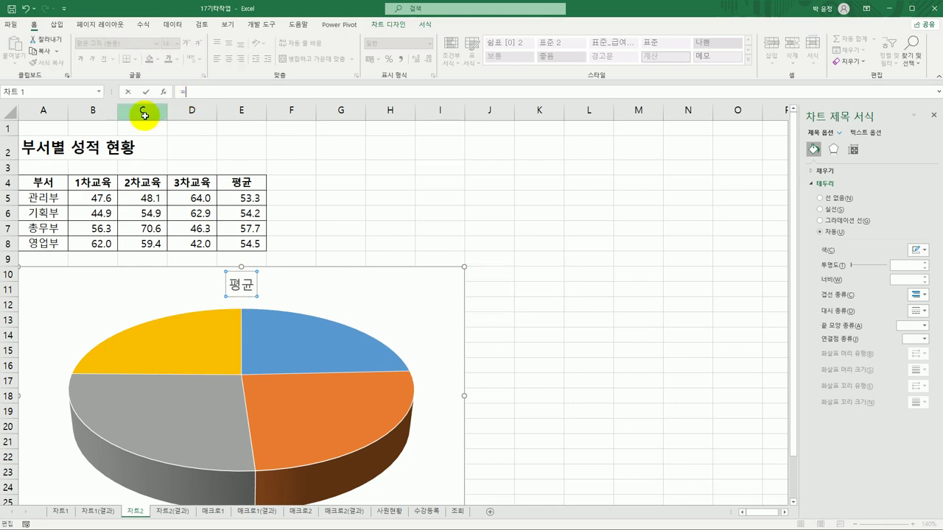
left_click(52, 150)
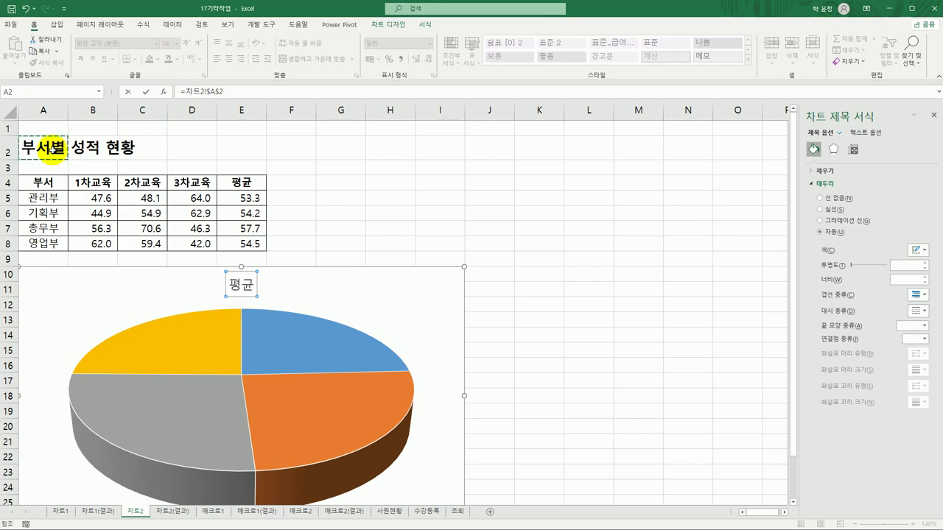
key("Return")
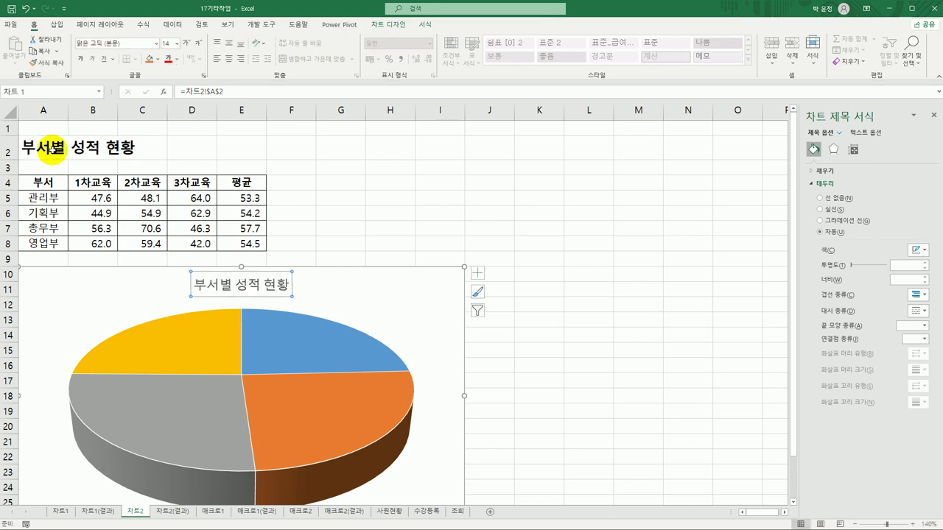
left_click(177, 45)
left_click(179, 125)
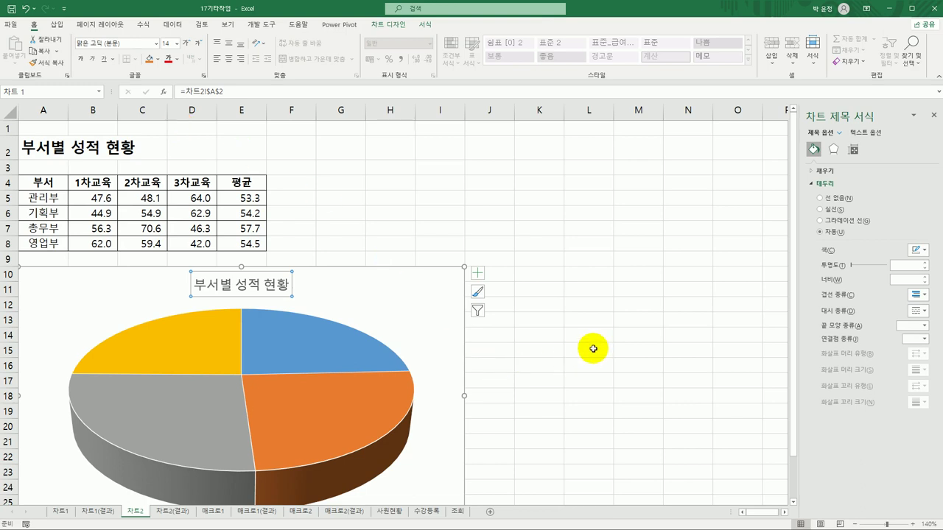
- Select the pie chart's entire chart area for formatting
scroll(593, 347, "down", 3)
left_click(440, 160)
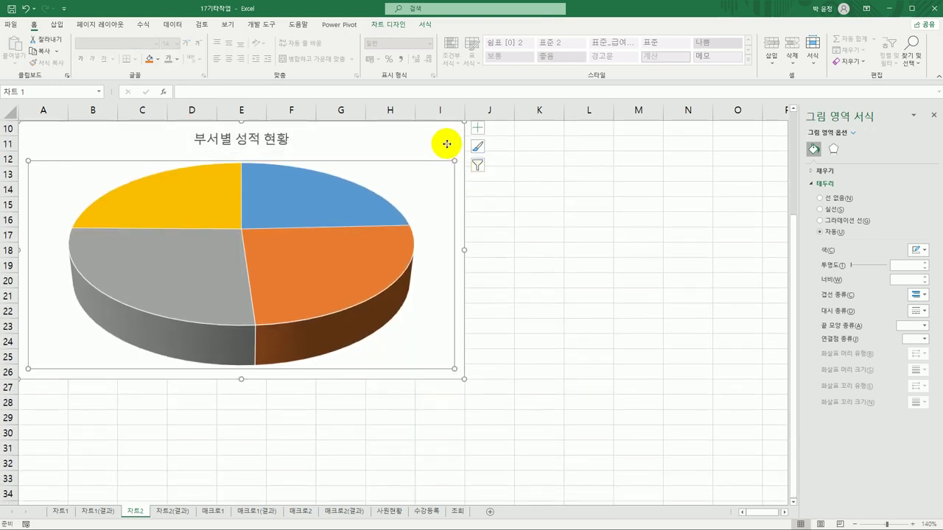
left_click(444, 143)
scroll(452, 280, "up", 3)
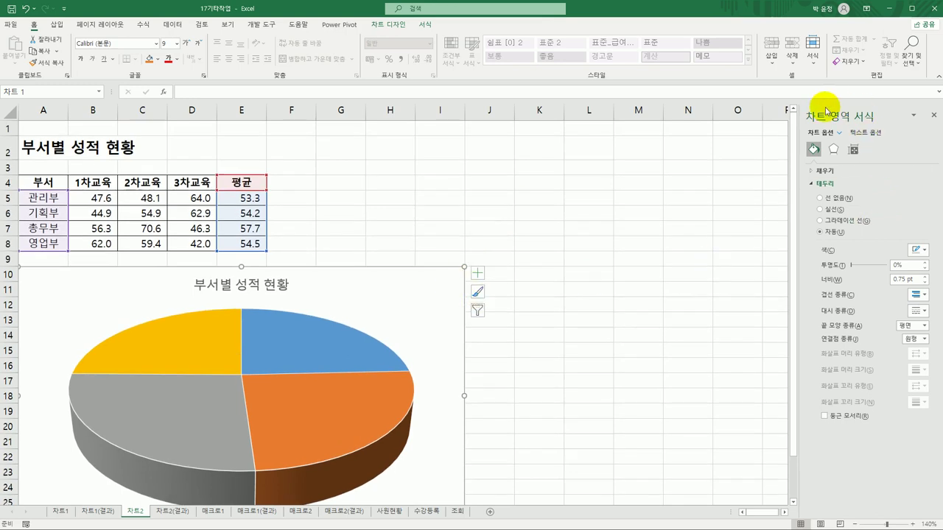
left_click(833, 150)
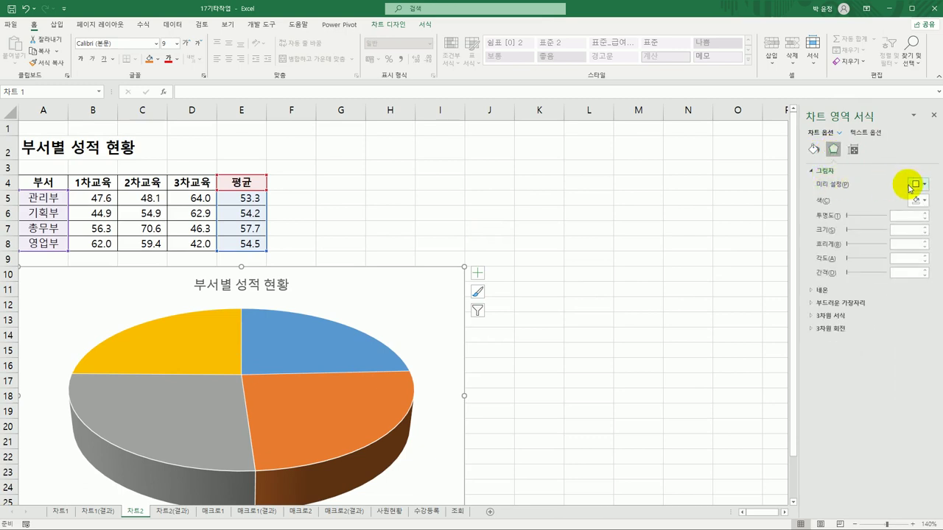
left_click(920, 185)
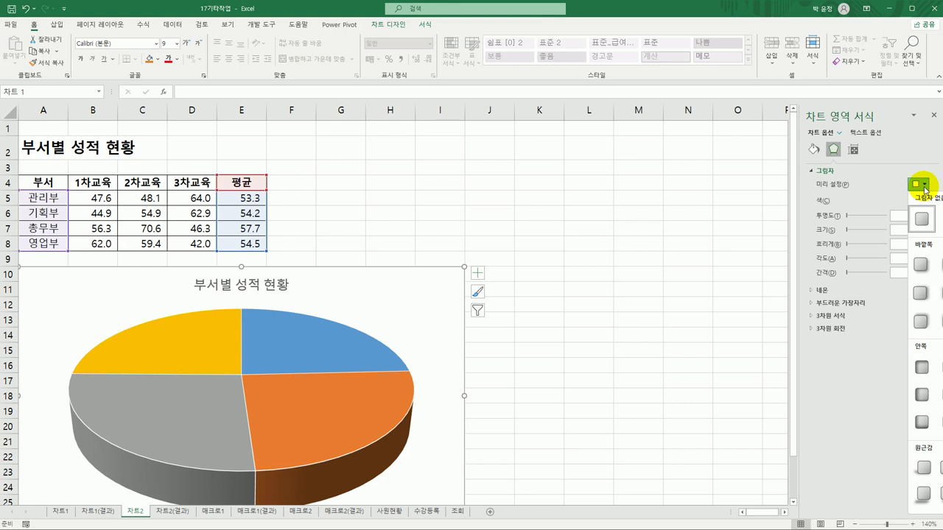
left_click(921, 185)
- Apply the outer shadow preset 오프셋: 오른쪽 아래 to the pie chart's chart area
left_click(395, 27)
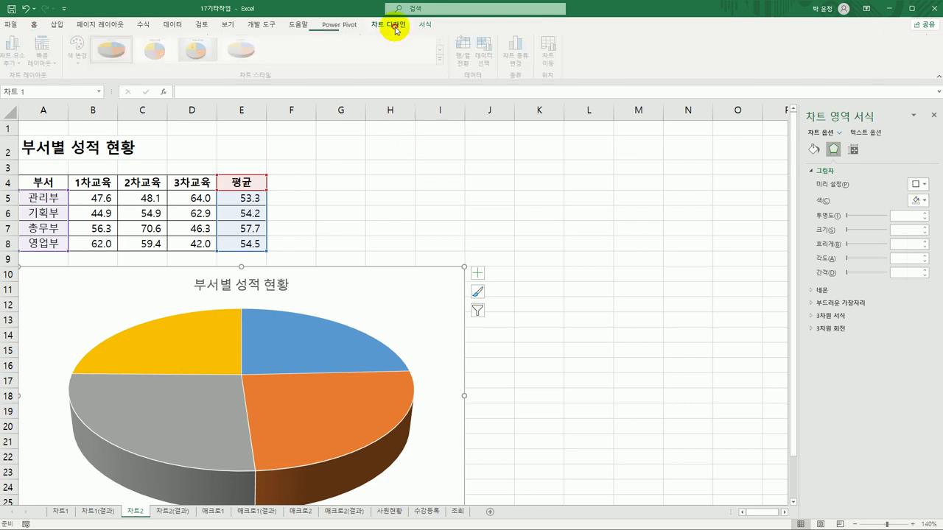
left_click(425, 25)
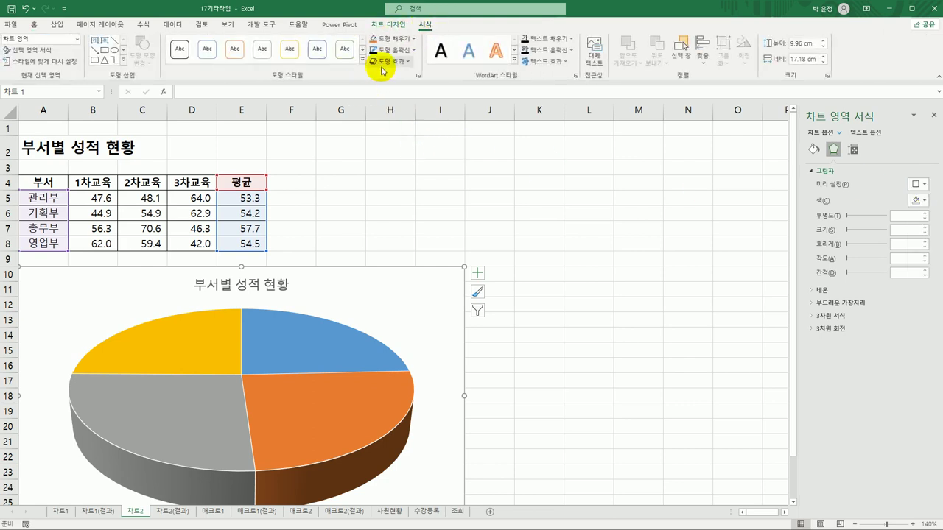
left_click(383, 61)
mouse_move(417, 109)
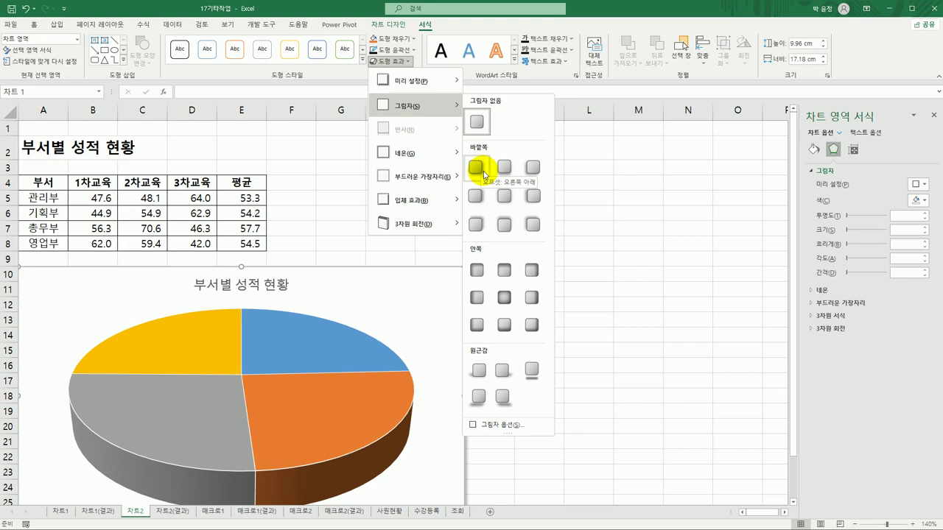
left_click(477, 169)
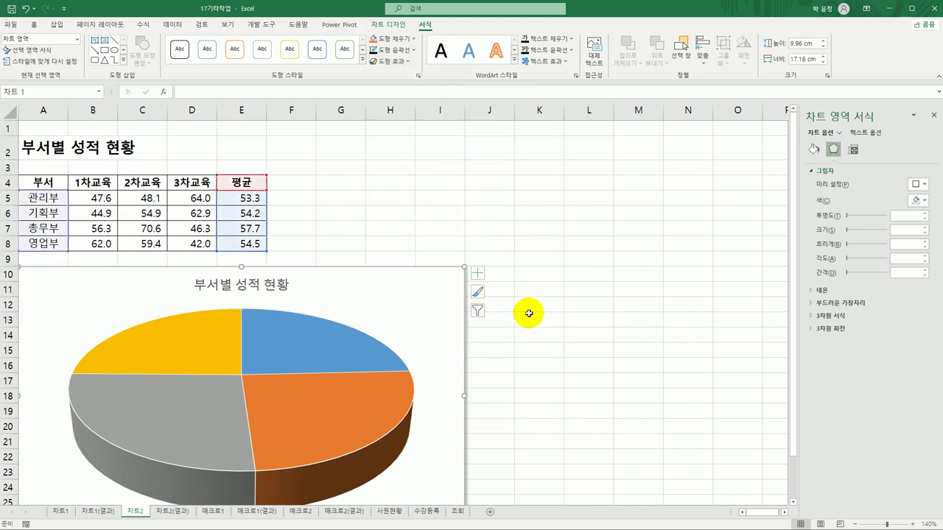
- Give the chart area's border rounded corners (둥근 모서리) and check the whole chart
left_click(813, 151)
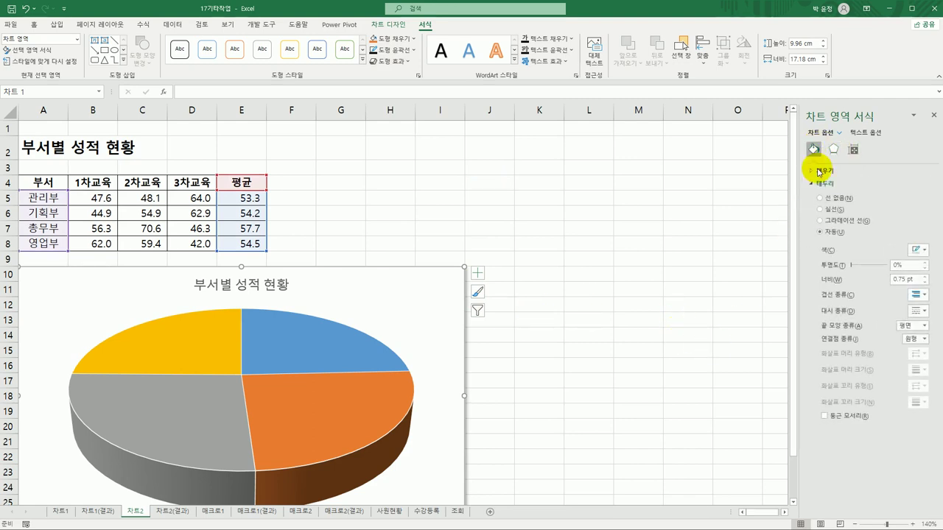
left_click(824, 417)
left_click(549, 380)
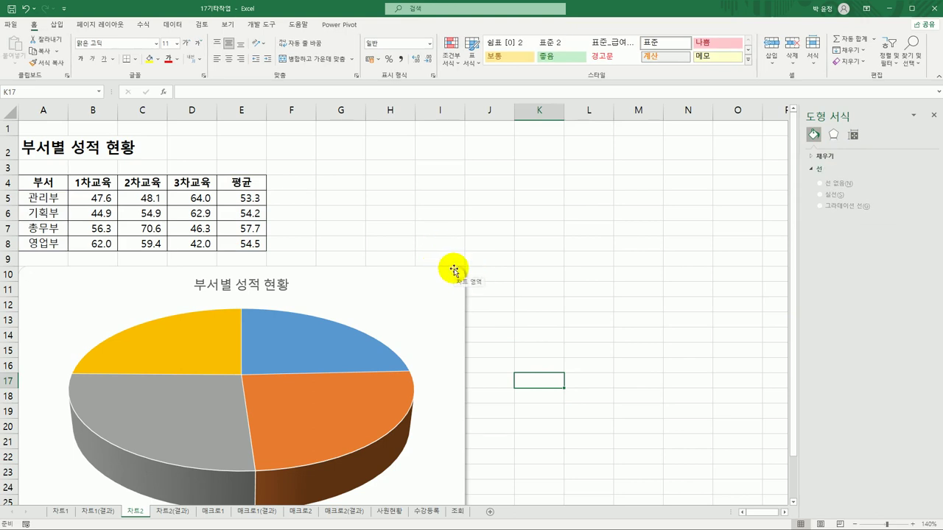
scroll(455, 269, "down", 3)
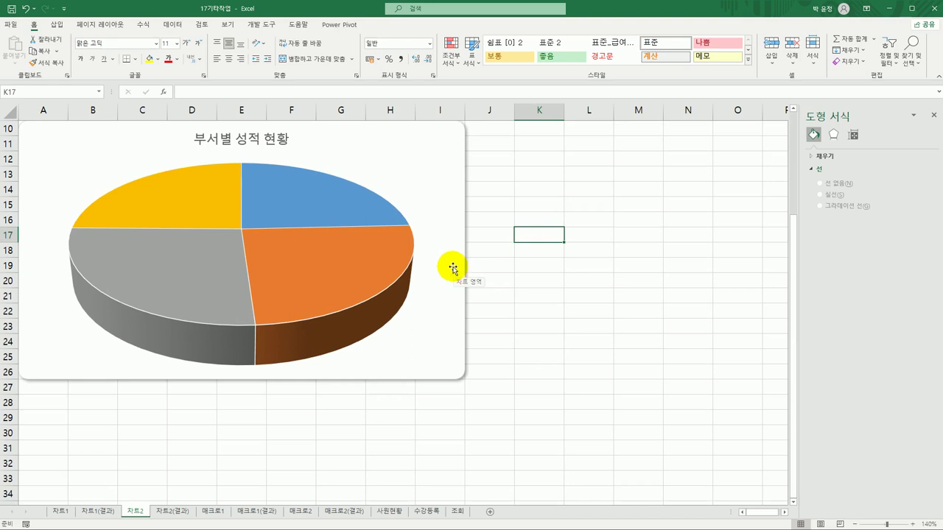
- Add data labels to the pie series showing the category name (항목 이름) and percentage (백분율) instead of the value
left_click(358, 200)
scroll(548, 213, "up", 3)
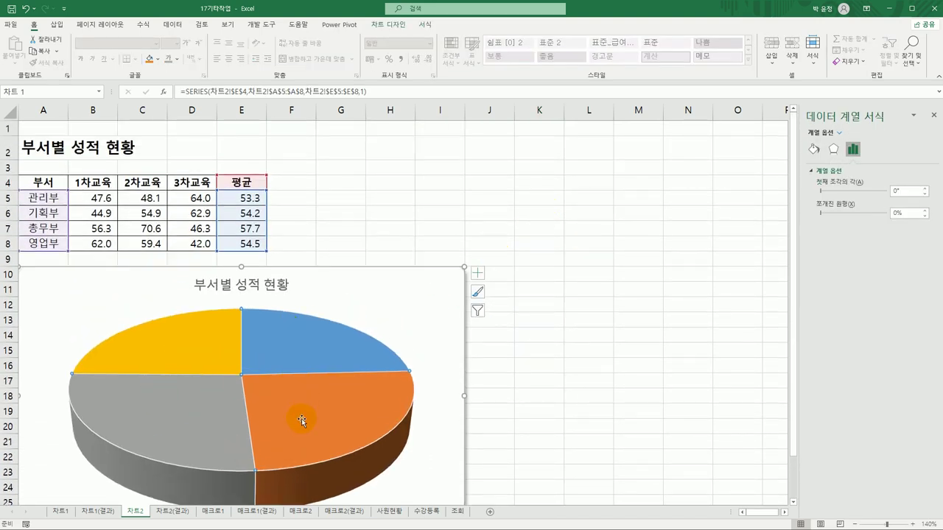
left_click(478, 274)
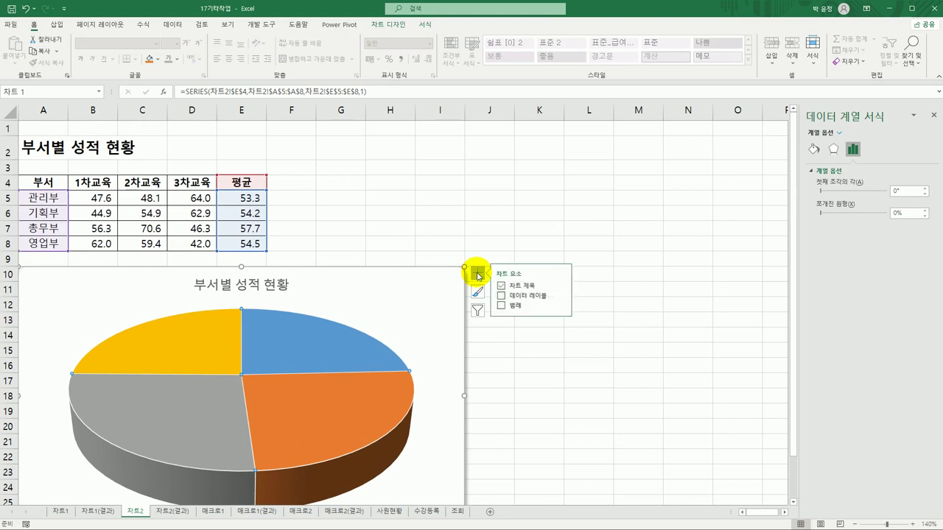
mouse_move(560, 298)
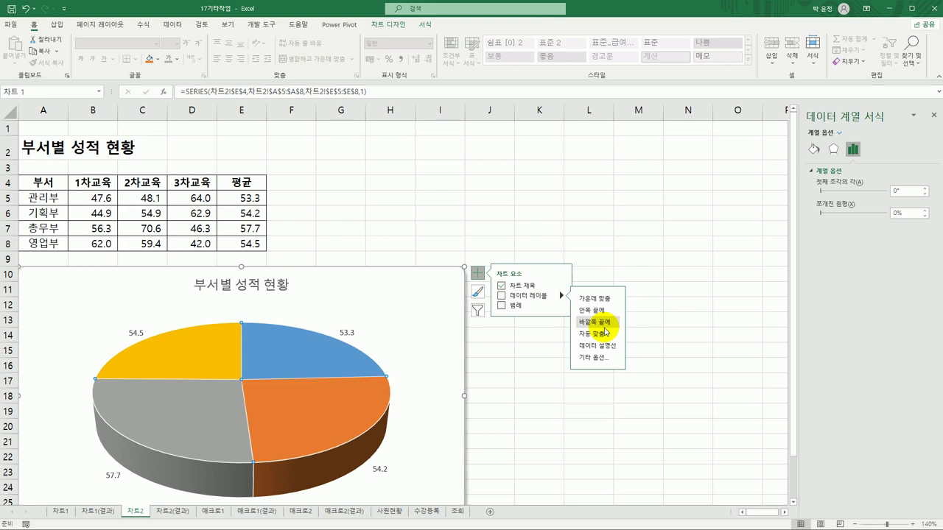
left_click(595, 357)
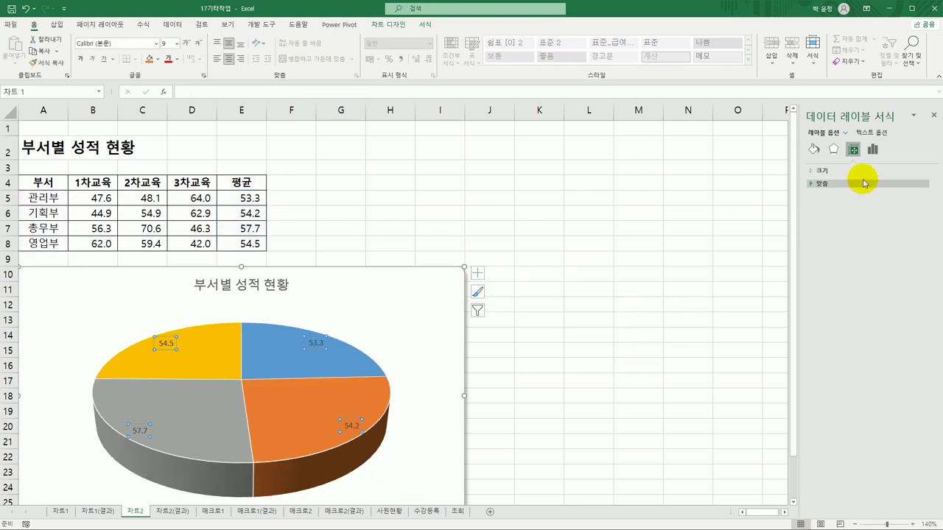
left_click(873, 150)
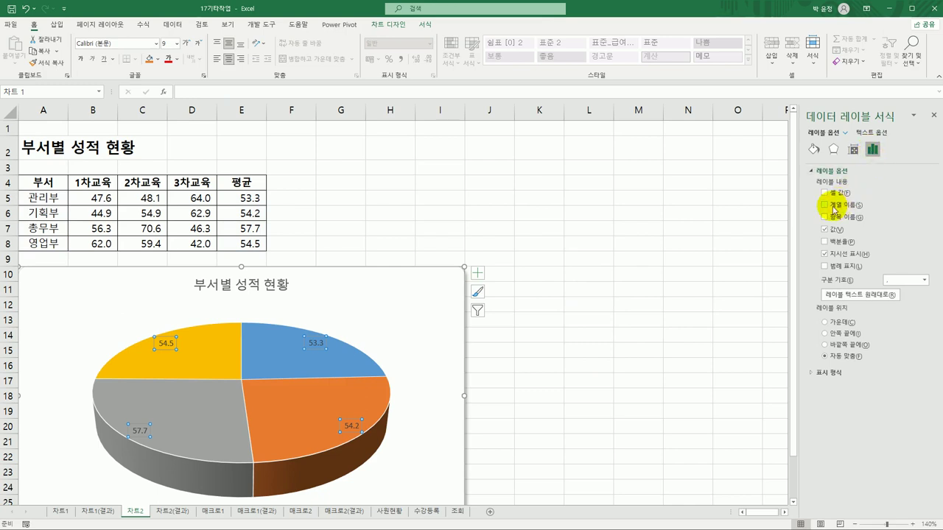
left_click(825, 242)
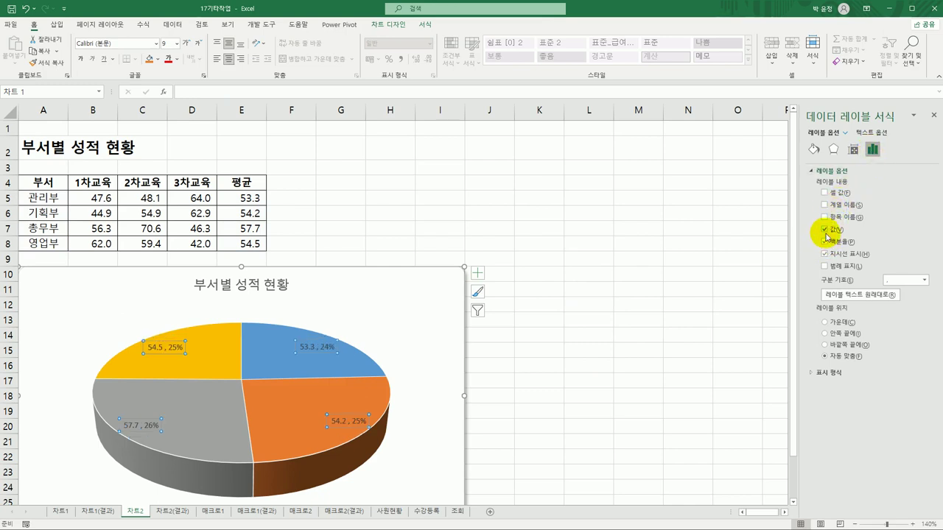
left_click(825, 229)
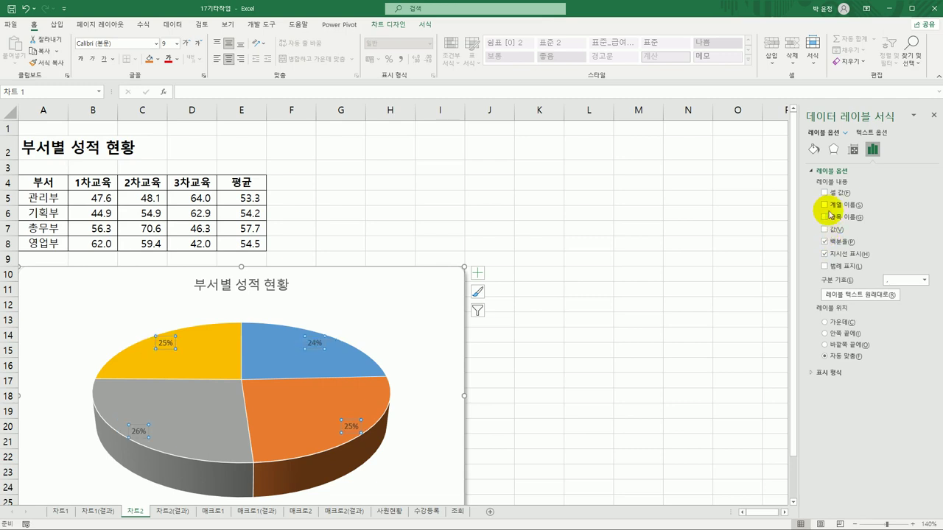
left_click(825, 217)
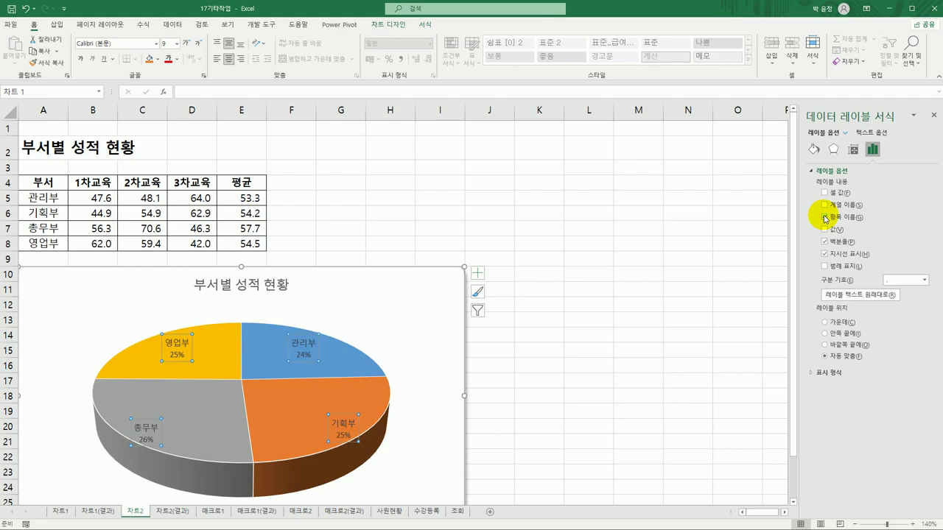
- Place the data labels at the outside end (바깥쪽 끝에) and set their separator to a new line (줄 바꿈)
left_click(826, 345)
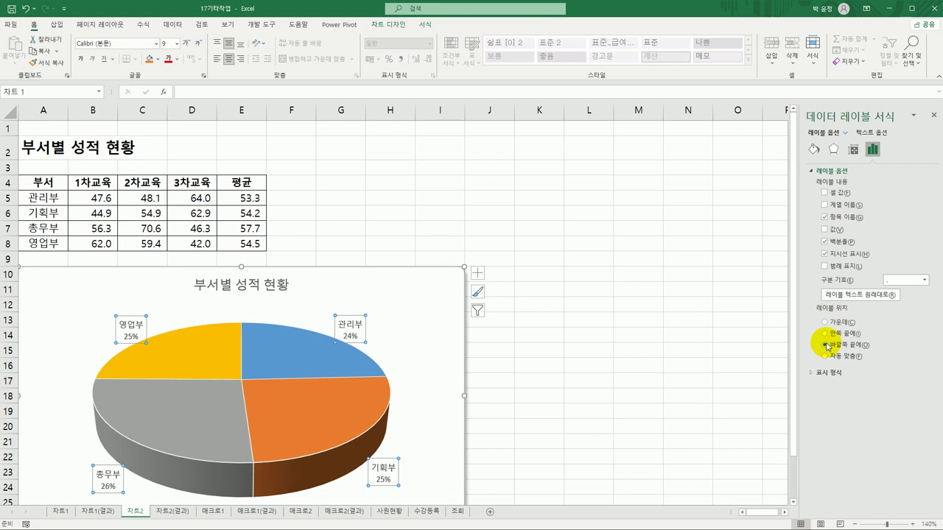
left_click(924, 281)
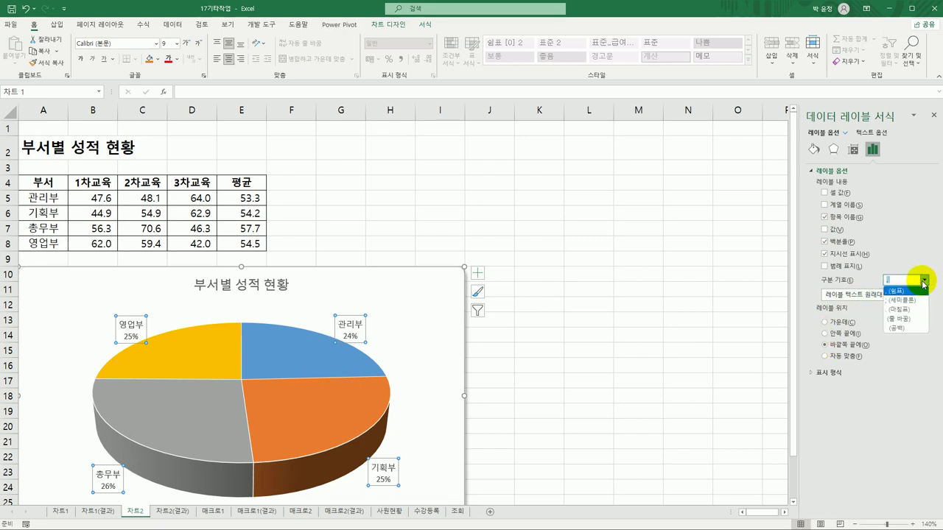
left_click(911, 319)
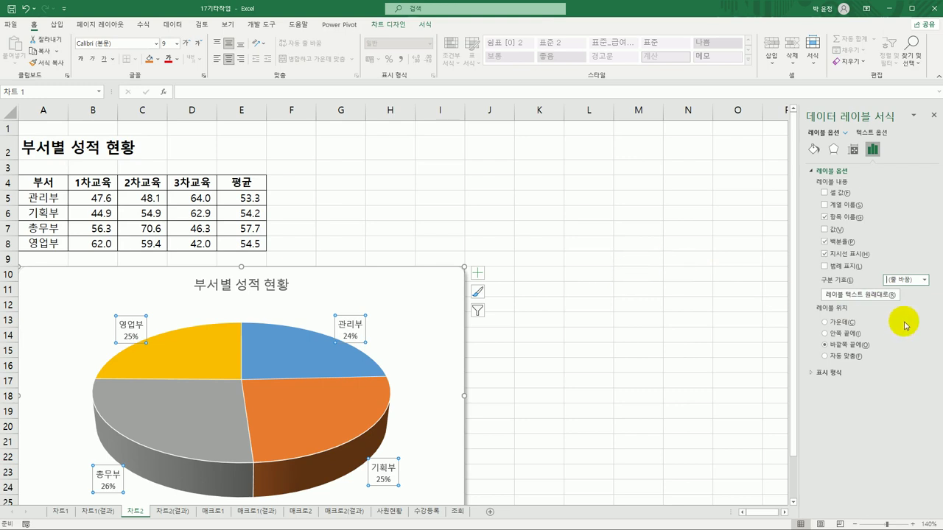
left_click(558, 396)
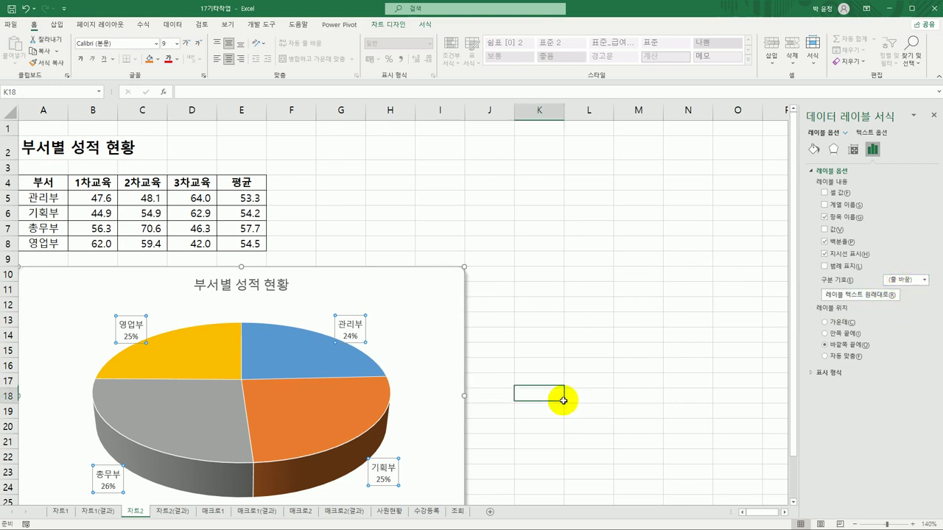
scroll(552, 385, "down", 3)
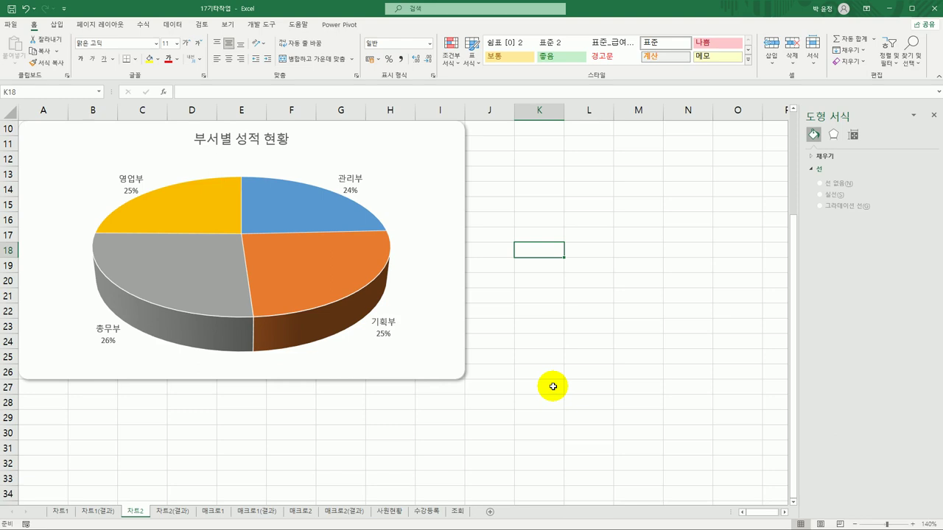
- Pull only the 기획부 slice out of the pie, to an explosion of about 11%
left_click(331, 278)
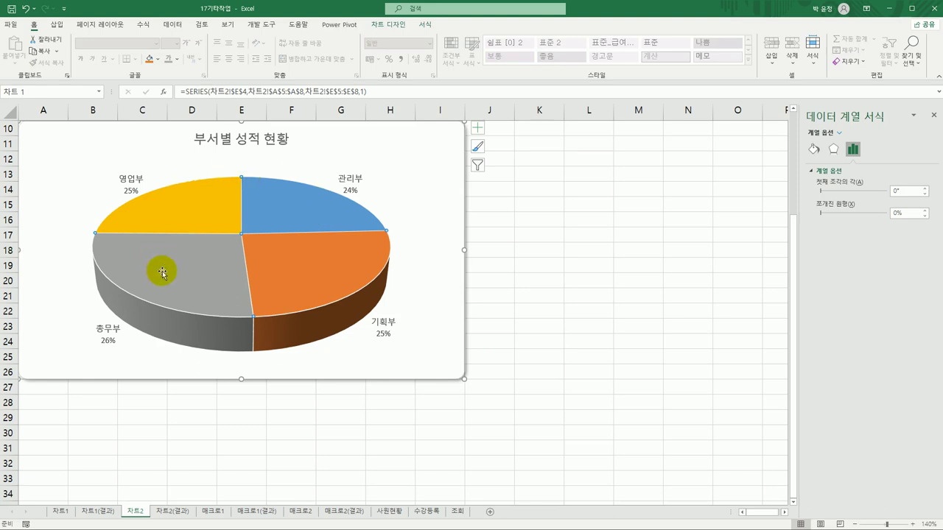
mouse_move(228, 303)
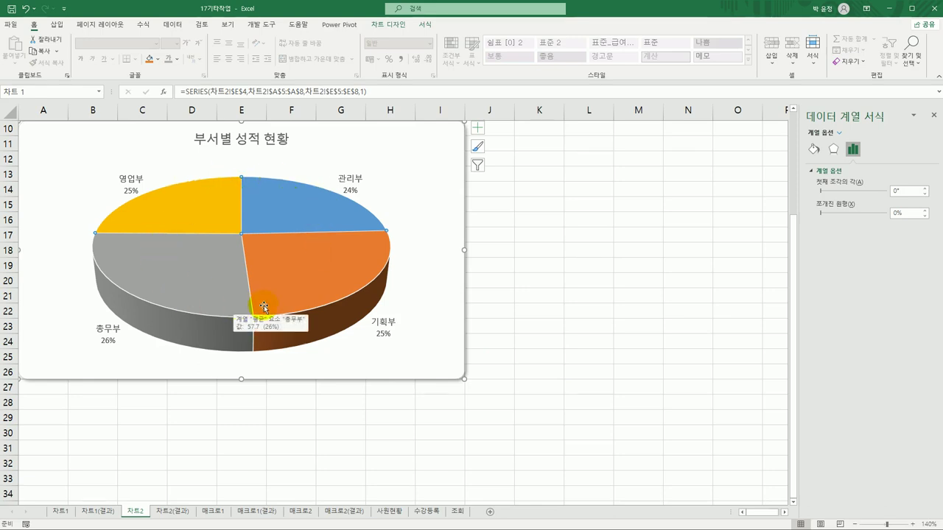
left_click(280, 276)
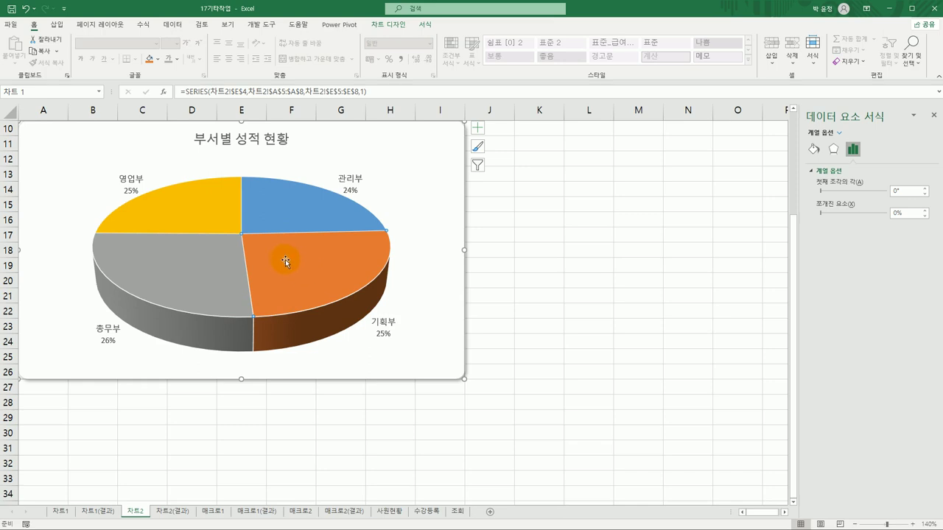
left_click_drag(280, 255, 296, 268)
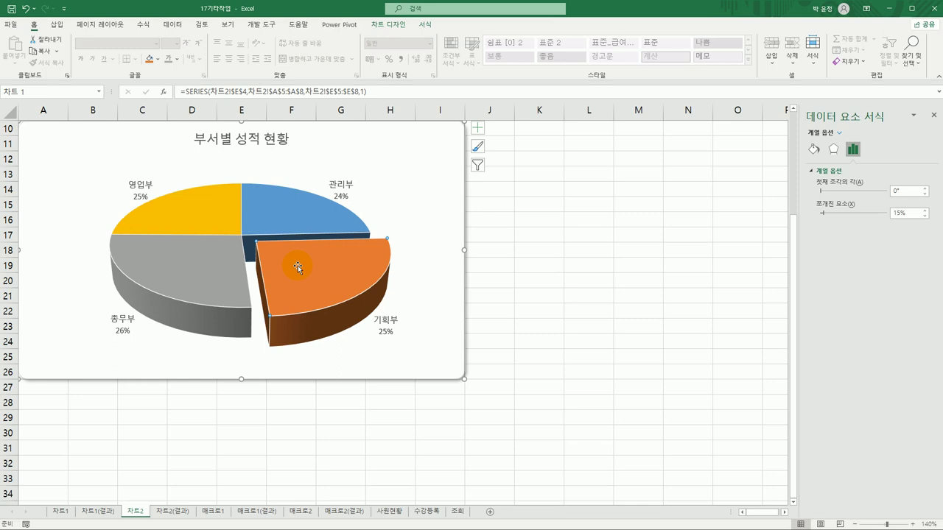
mouse_move(329, 284)
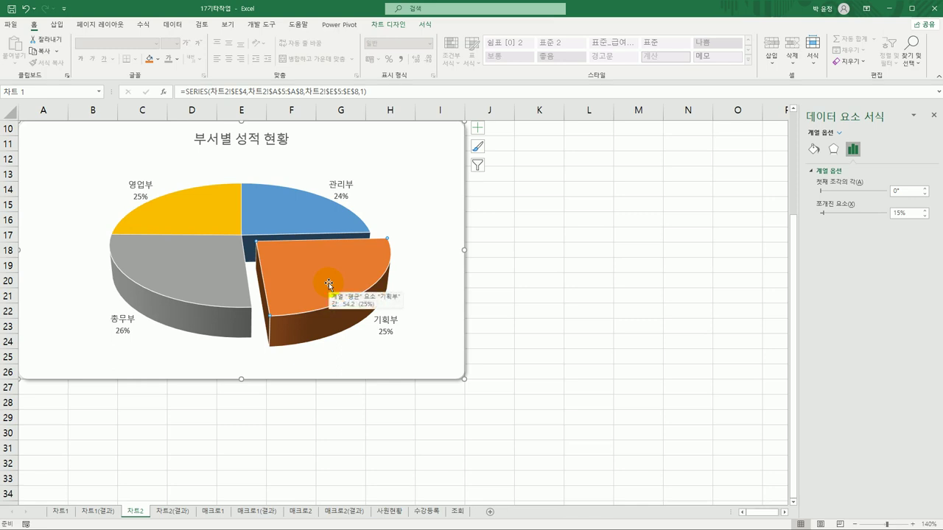
mouse_move(328, 284)
left_mouse_down()
mouse_move(305, 274)
mouse_move(315, 273)
mouse_move(309, 266)
mouse_move(328, 275)
left_mouse_up()
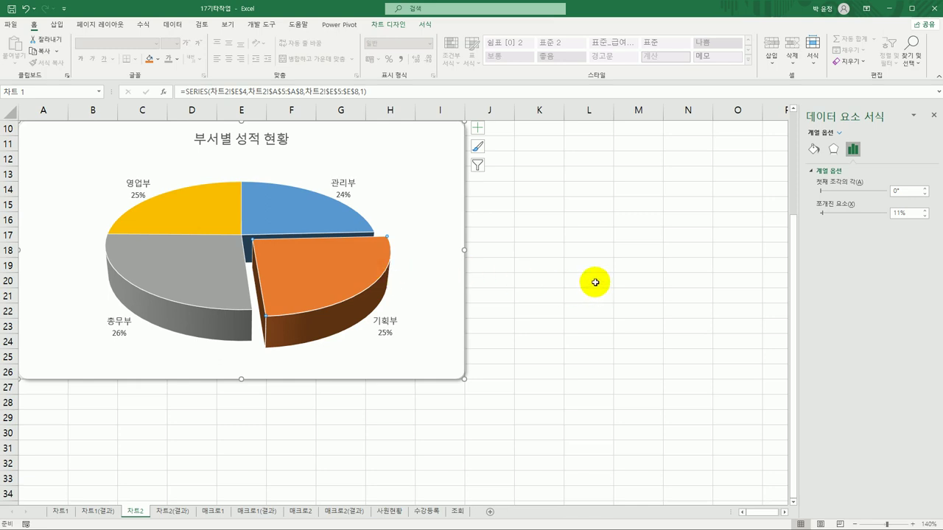
- Draw an oval about 2.5 cm wide and 0.87 cm high around the 관리부 average in E5, with no fill (채우기 없음)
left_click(425, 25)
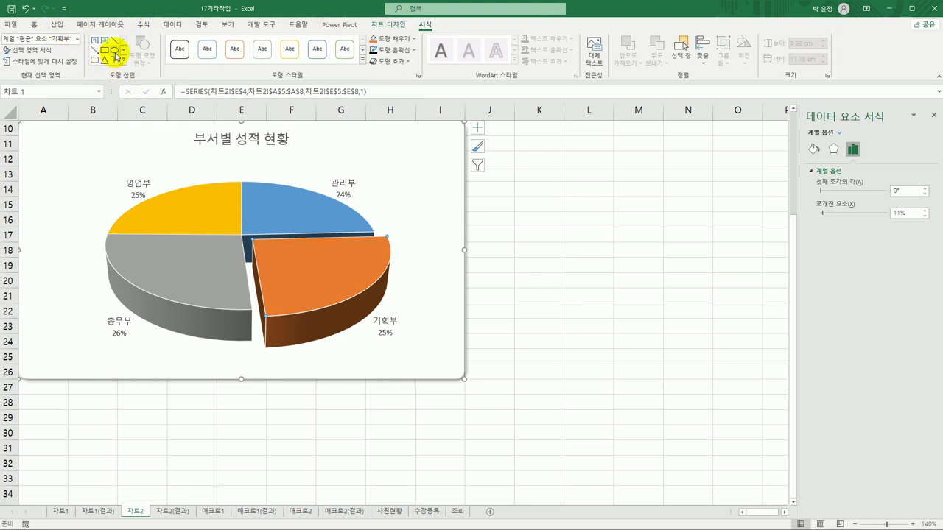
left_click(114, 50)
scroll(593, 249, "up", 1)
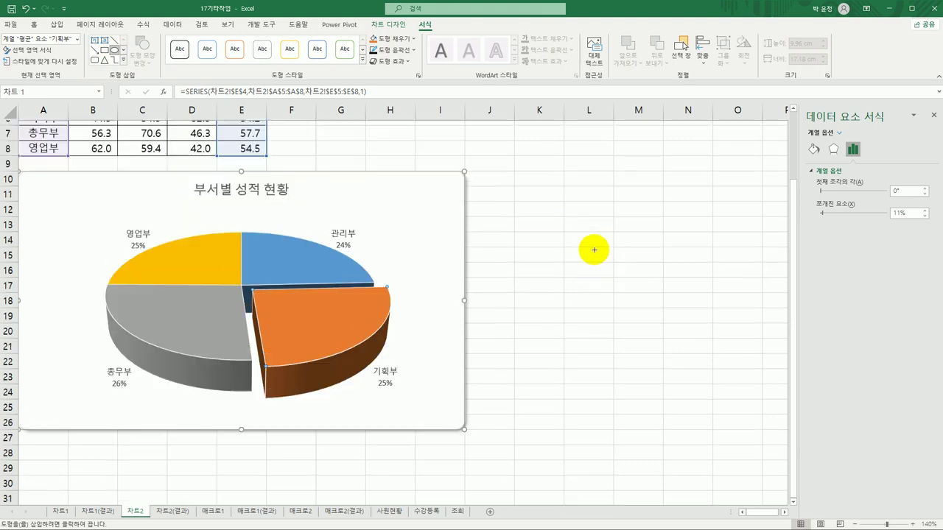
scroll(594, 249, "up", 2)
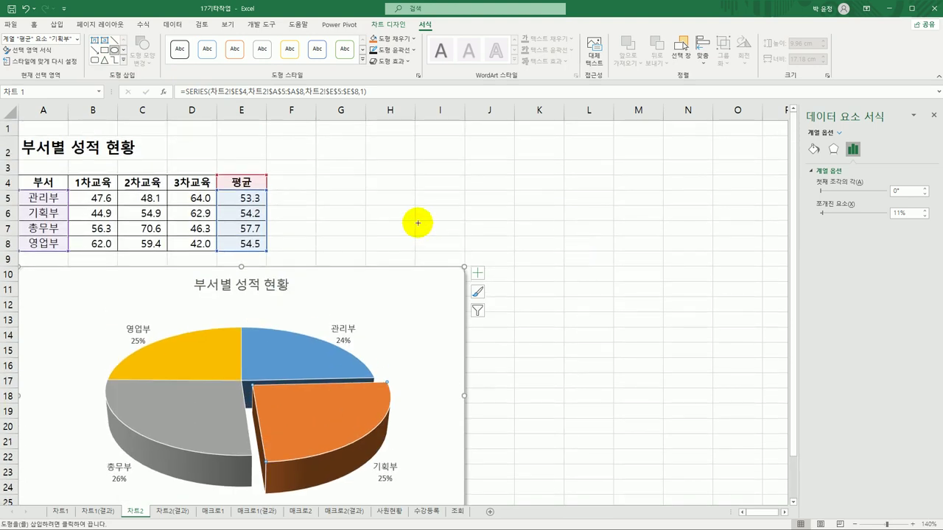
left_click_drag(213, 187, 276, 210)
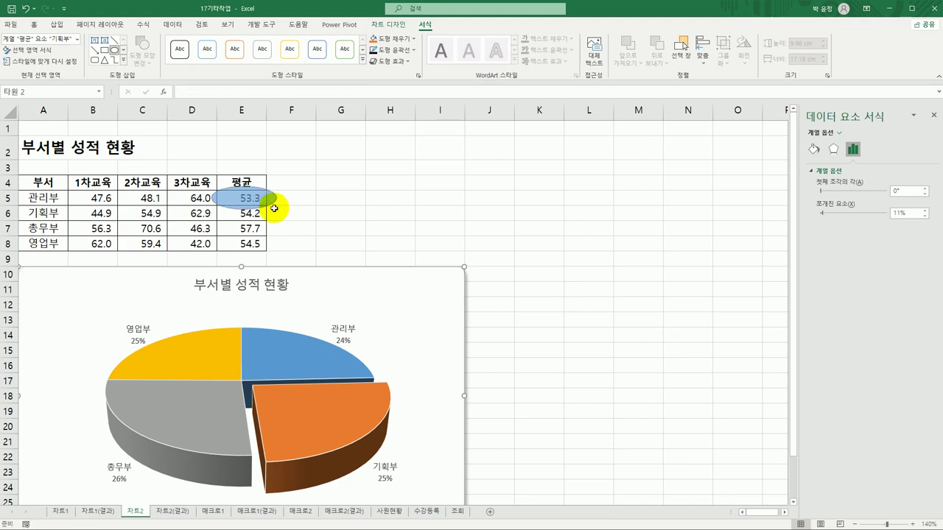
left_click(372, 39)
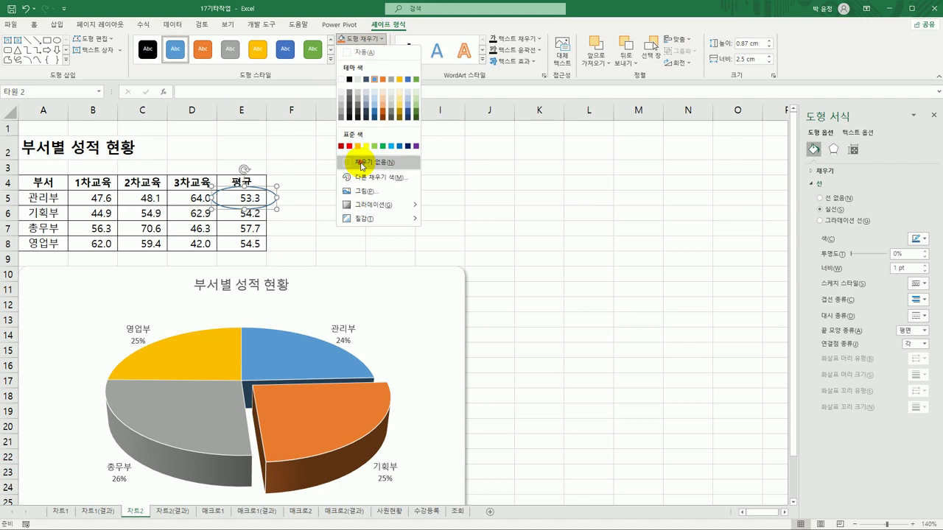
left_click(361, 162)
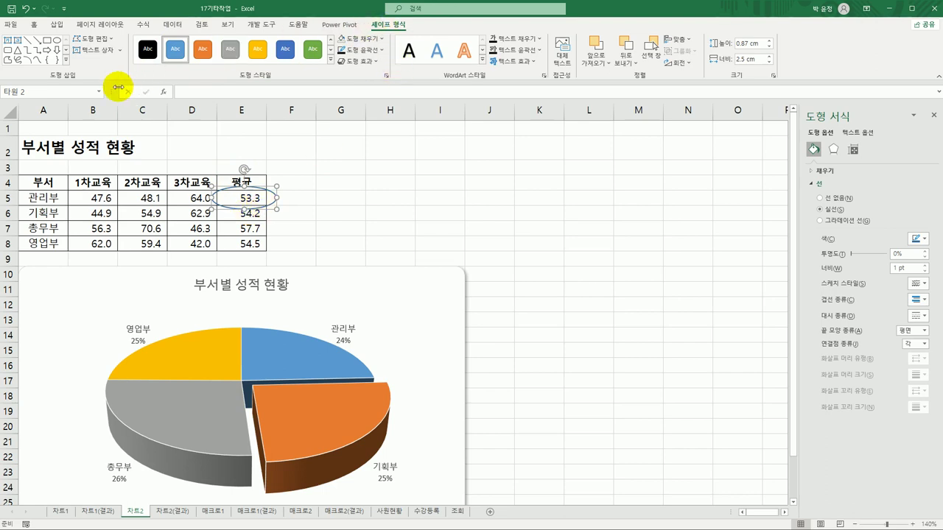
- Draw an arrow connector from the lower edge of the oval to the 관리부 slice and set its outline to 빨강
left_click(37, 41)
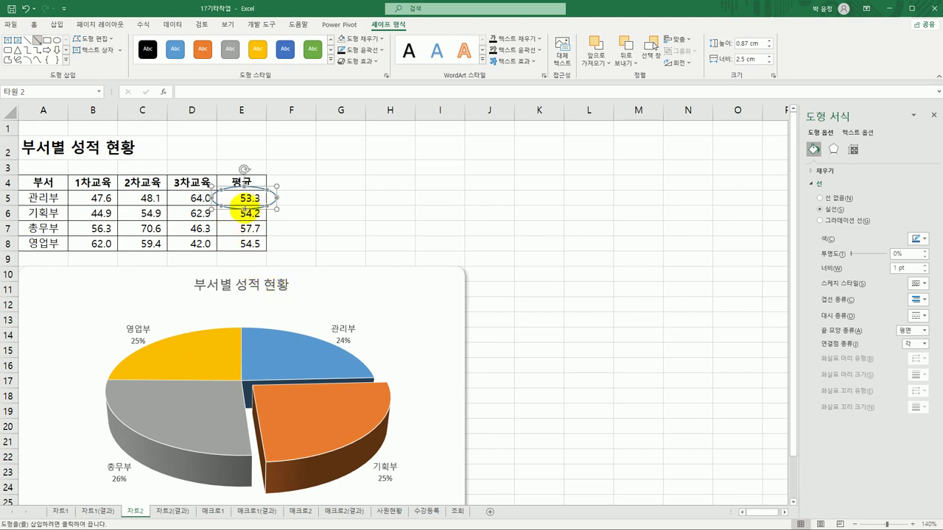
left_click_drag(243, 210, 243, 211)
left_click_drag(277, 298, 291, 353)
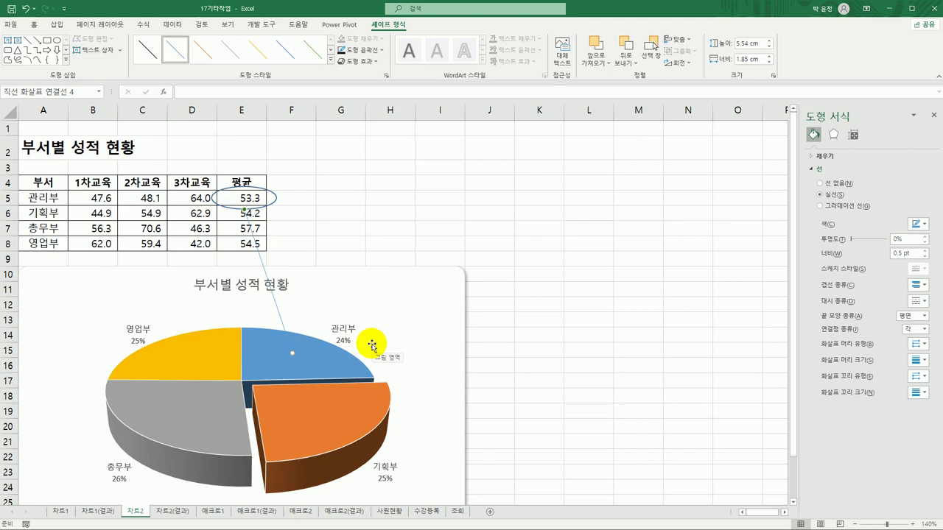
left_click(382, 50)
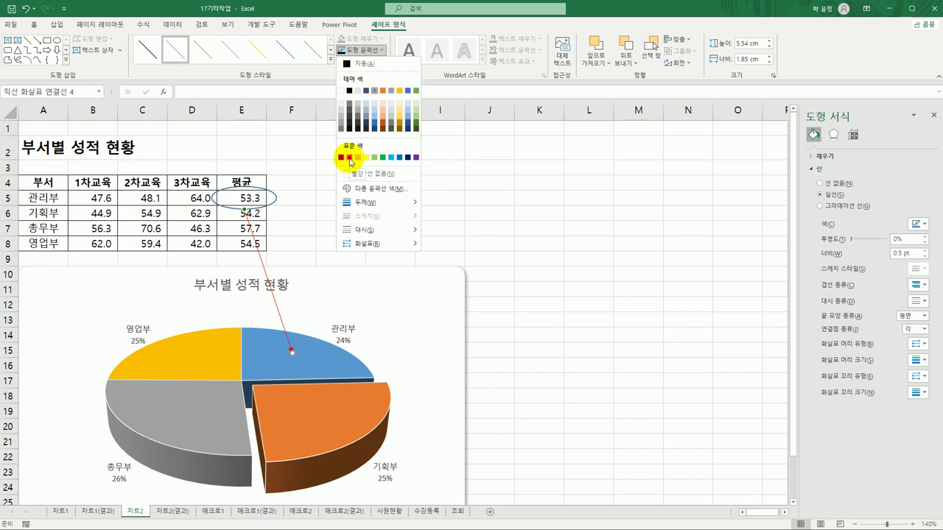
left_click(349, 157)
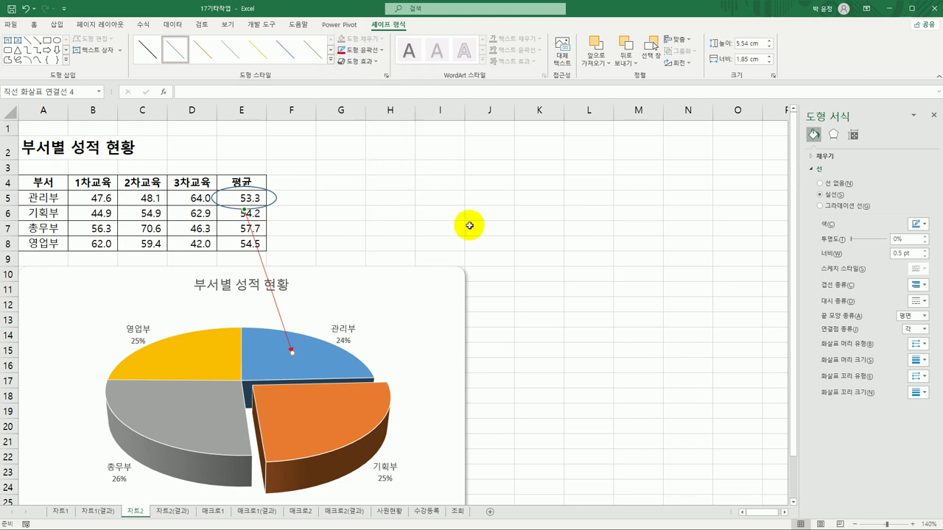
left_click(542, 306)
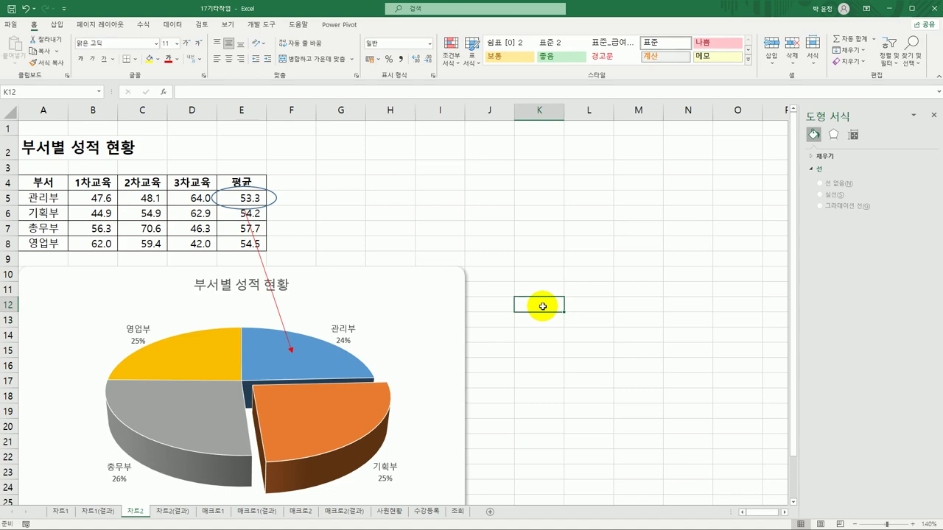
- Look over the edited 차트2 sheet and compare it with the 차트2(결과) sheet
scroll(543, 305, "down", 3)
scroll(542, 305, "up", 3)
mouse_move(144, 521)
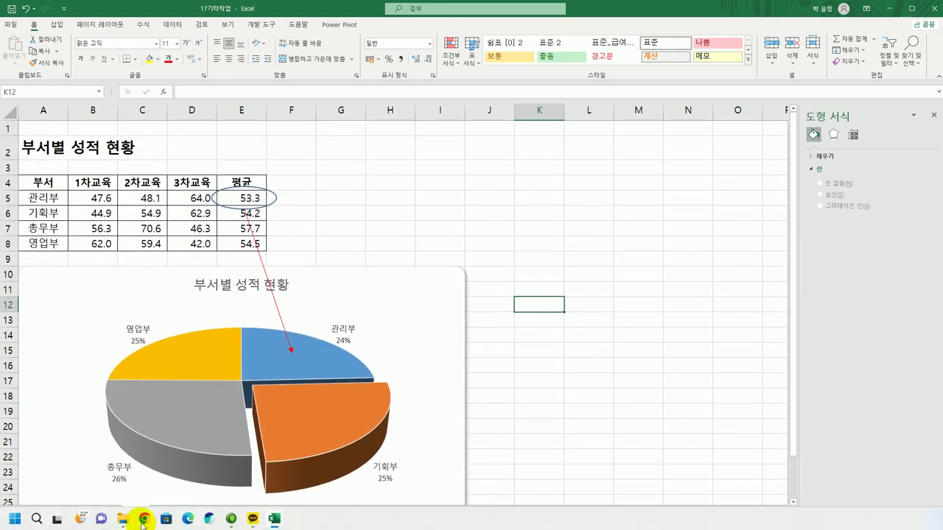
left_click(440, 183)
left_click(182, 513)
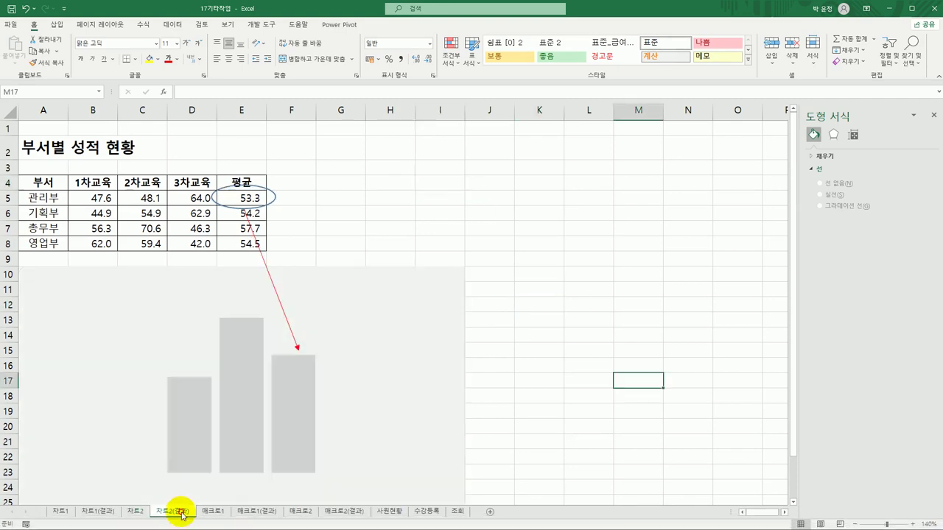
left_click(568, 395)
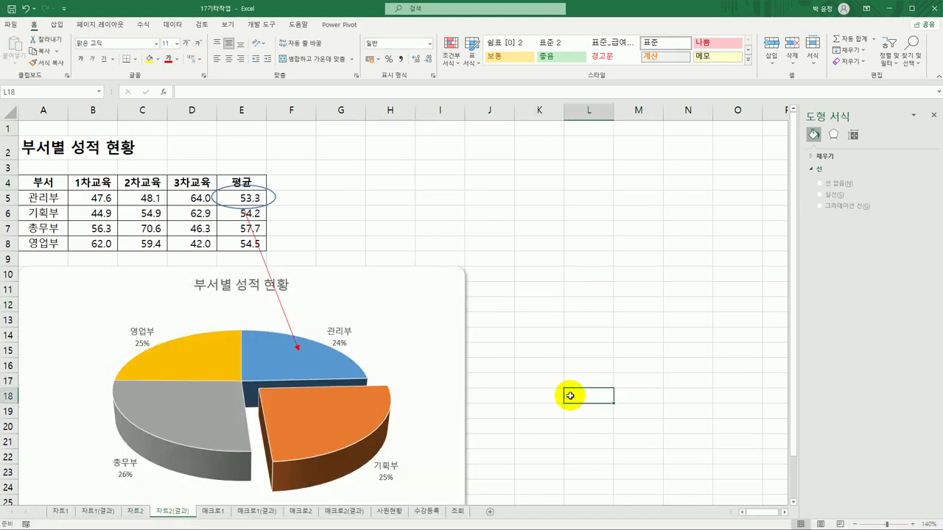